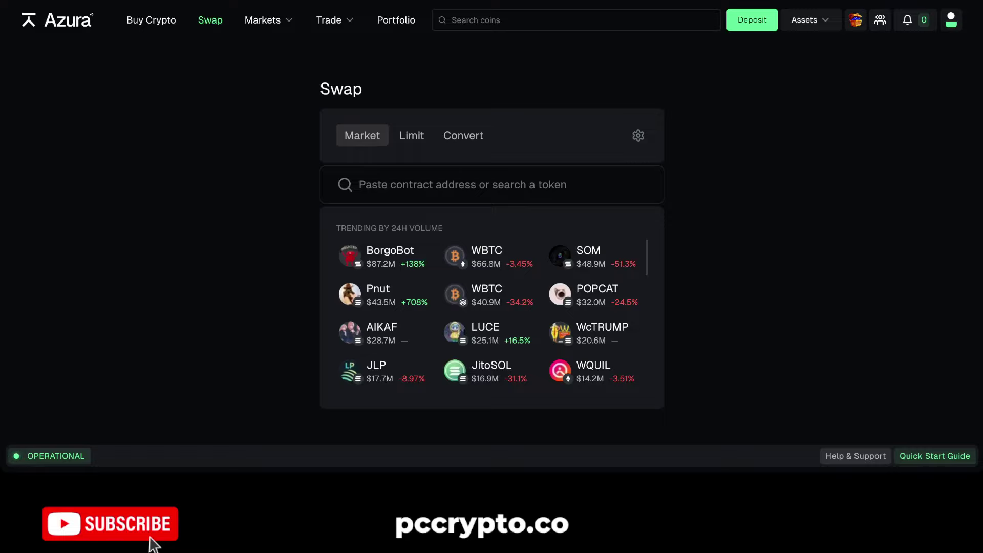
Step: Switch the swap form to Limit mode and on to Convert mode
left_click(412, 135)
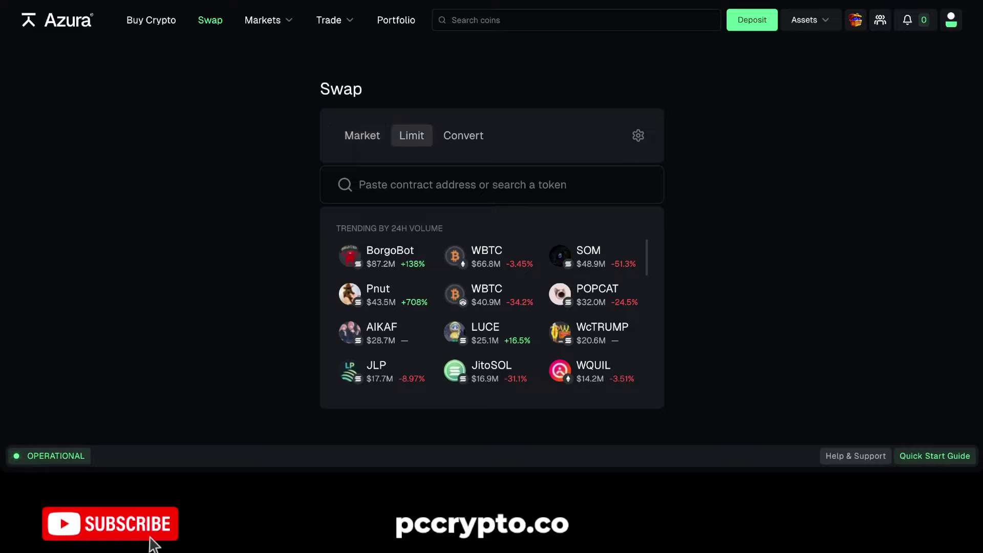
left_click(463, 135)
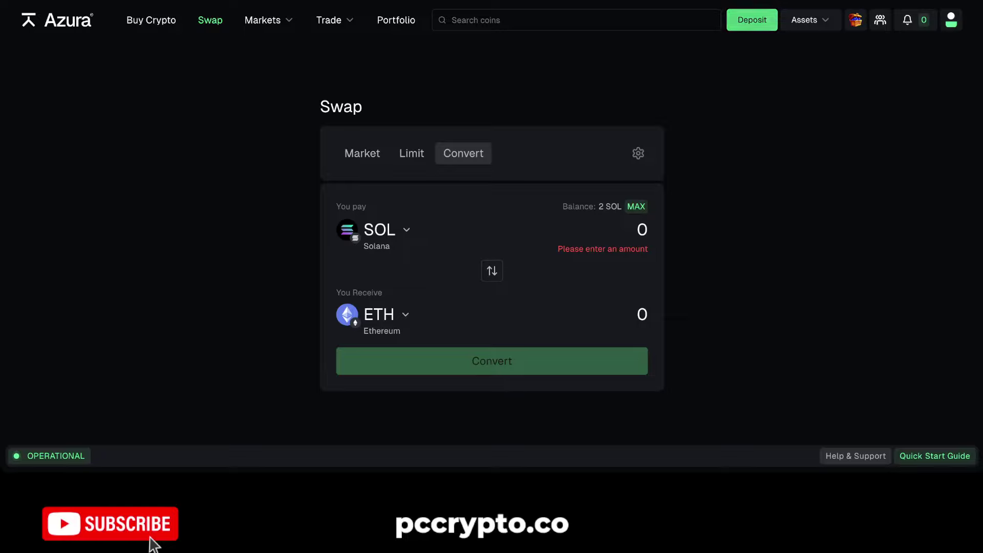
Step: Review the deposit options for paying with a wallet and buying crypto, and close the deposit dialog
left_click(751, 20)
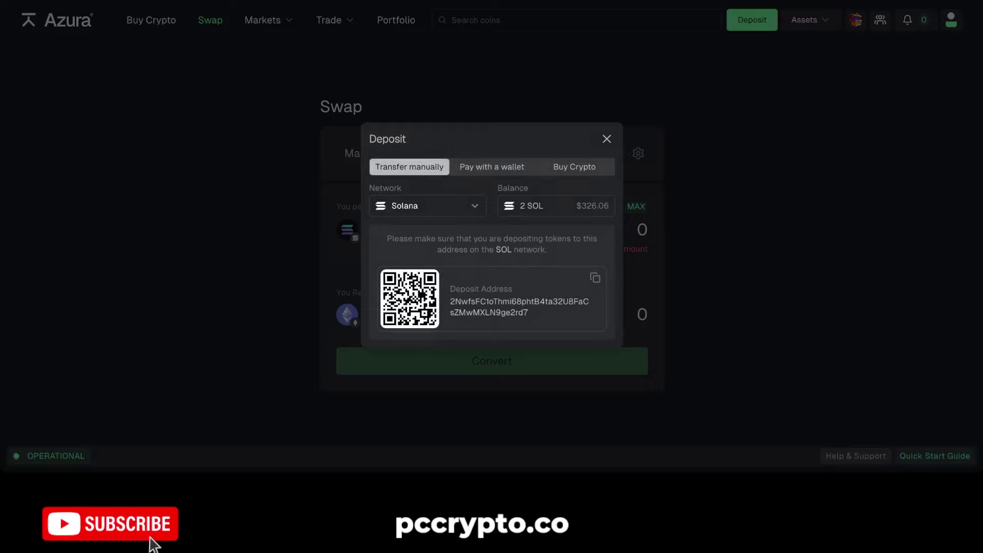
left_click(492, 167)
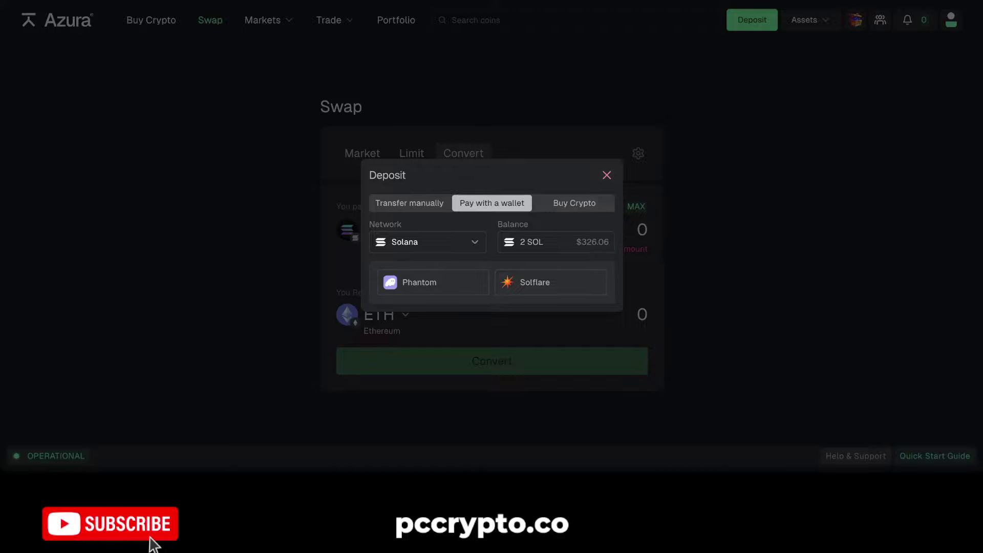
left_click(574, 202)
key("Escape")
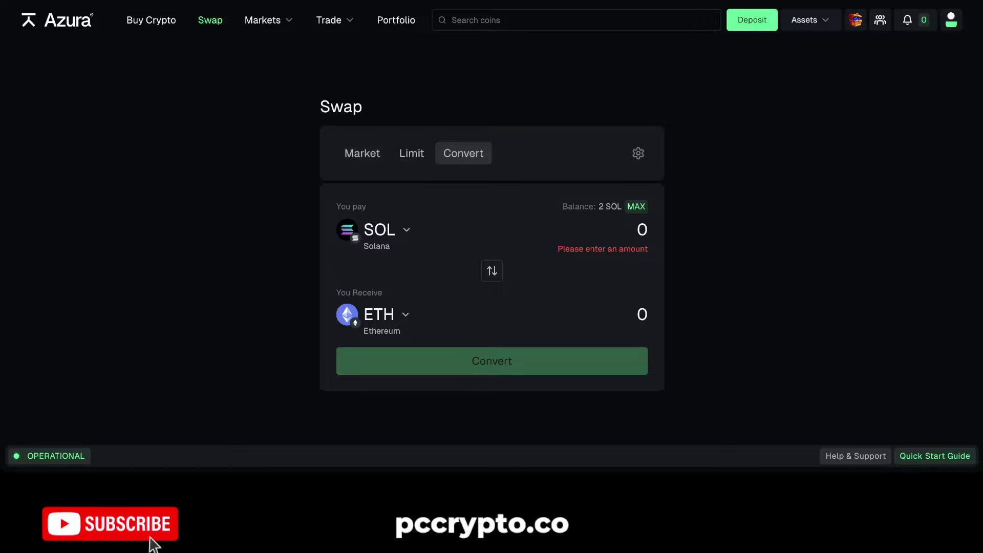
Step: Return the swap form to Market mode and open the list of newest coins
left_click(411, 153)
left_click(362, 136)
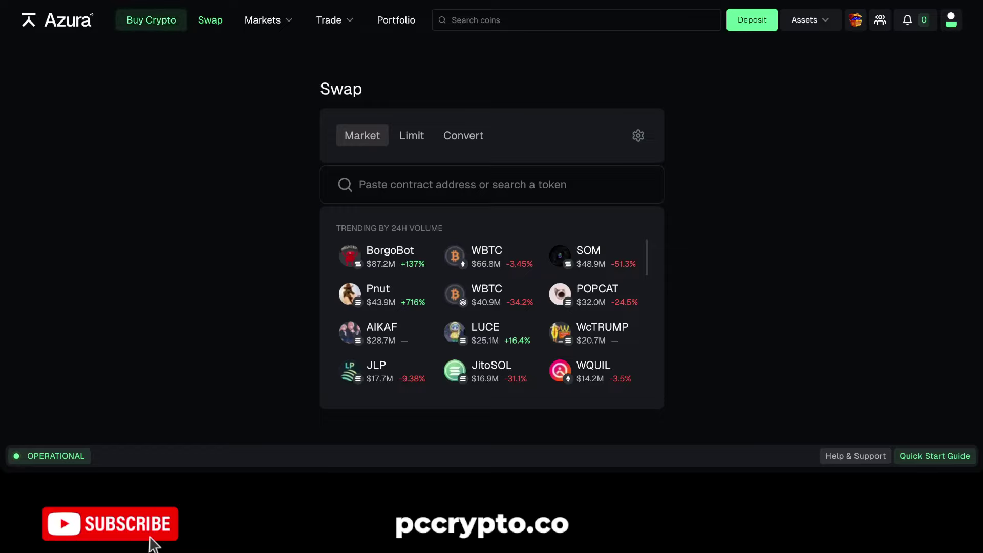
mouse_move(268, 20)
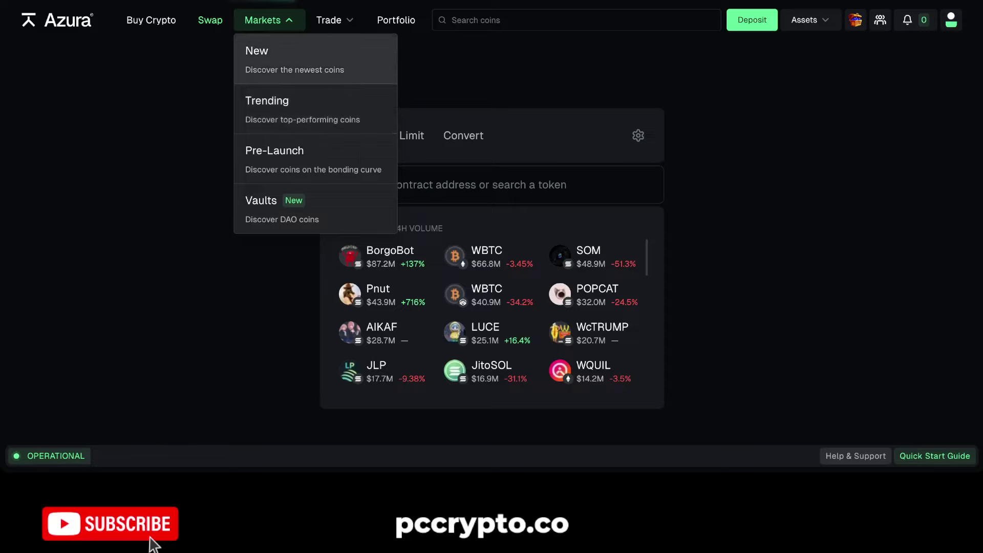
left_click(286, 58)
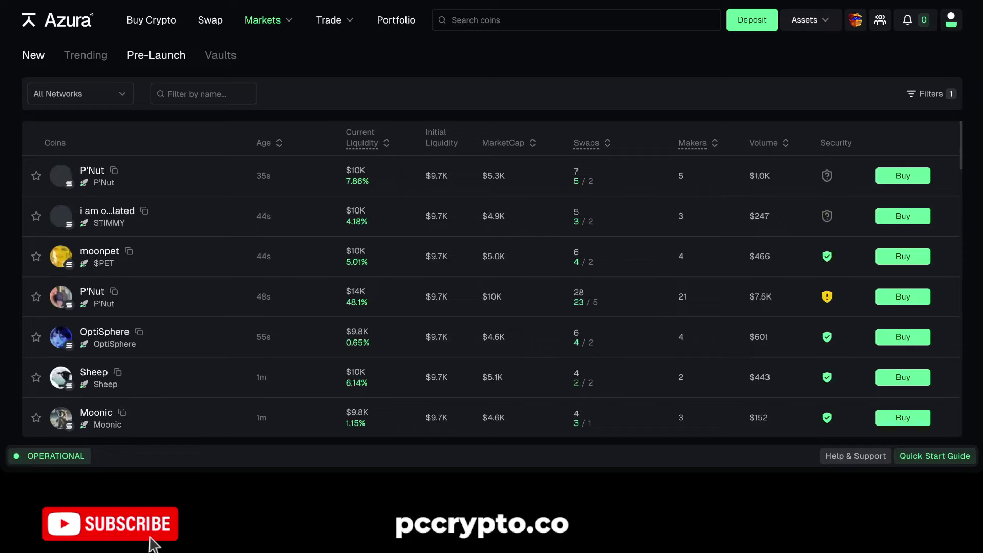
Step: Review the filter options for the new coins list, and examine the listed coins and their security ratings
mouse_move(268, 20)
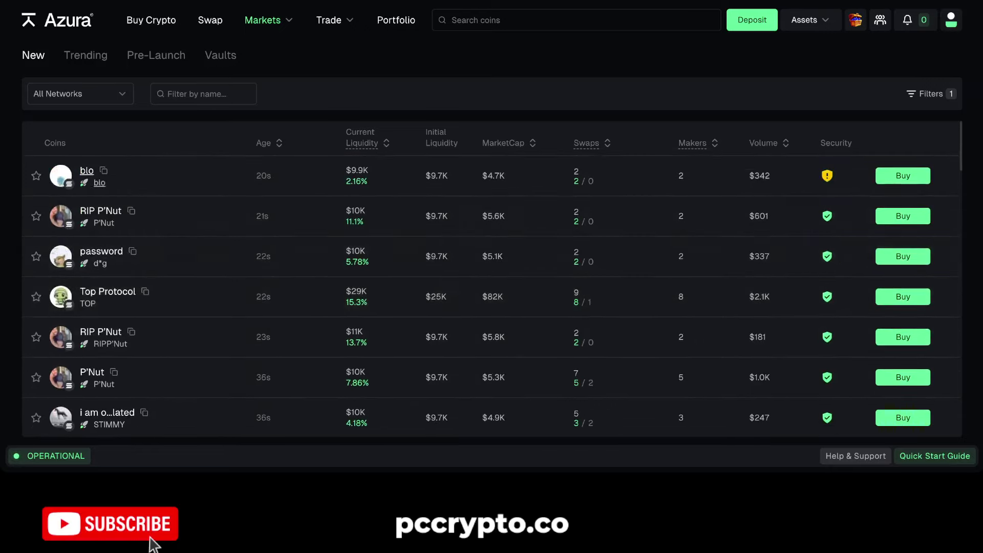
left_click(931, 93)
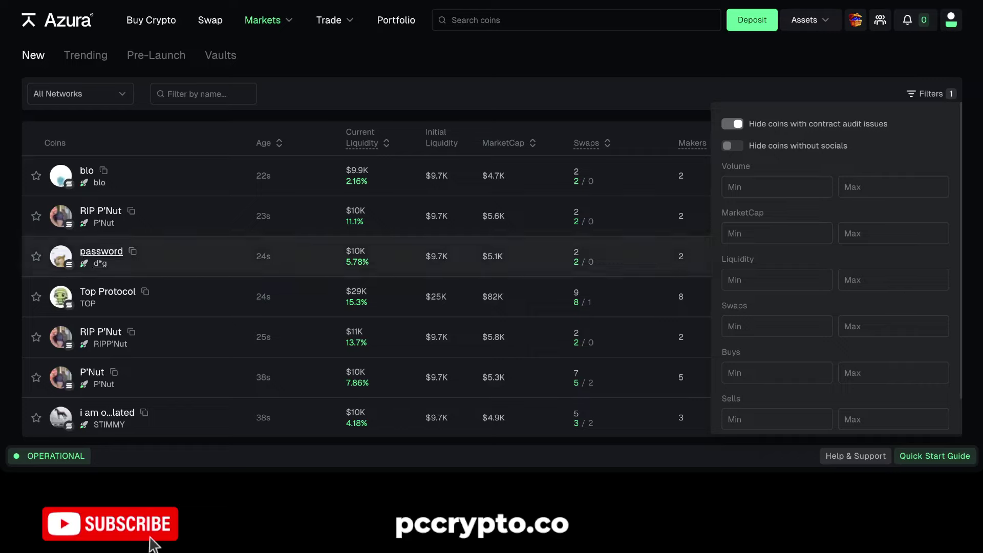
scroll(835, 268, "down", 2)
left_click(894, 411)
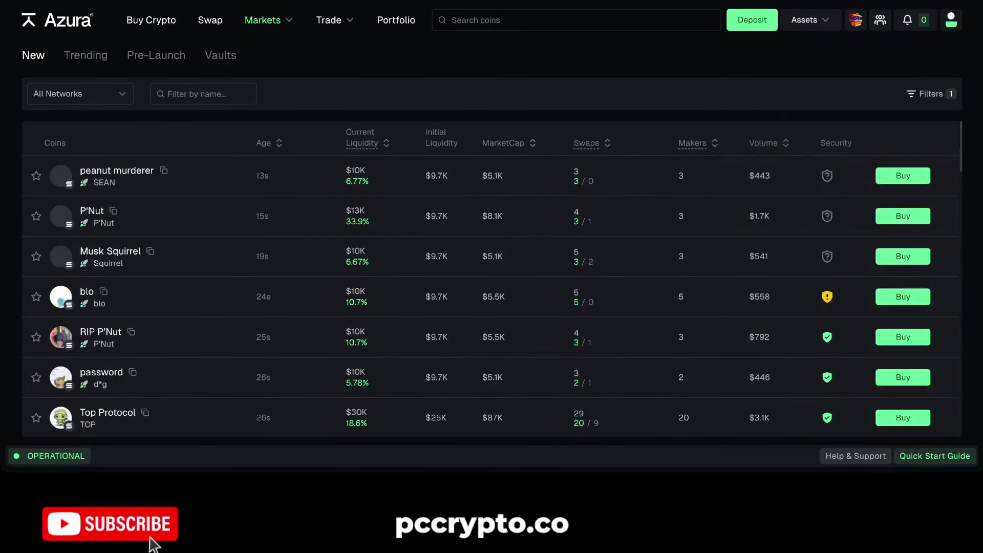
scroll(491, 256, "down", 1)
scroll(491, 296, "up", 1)
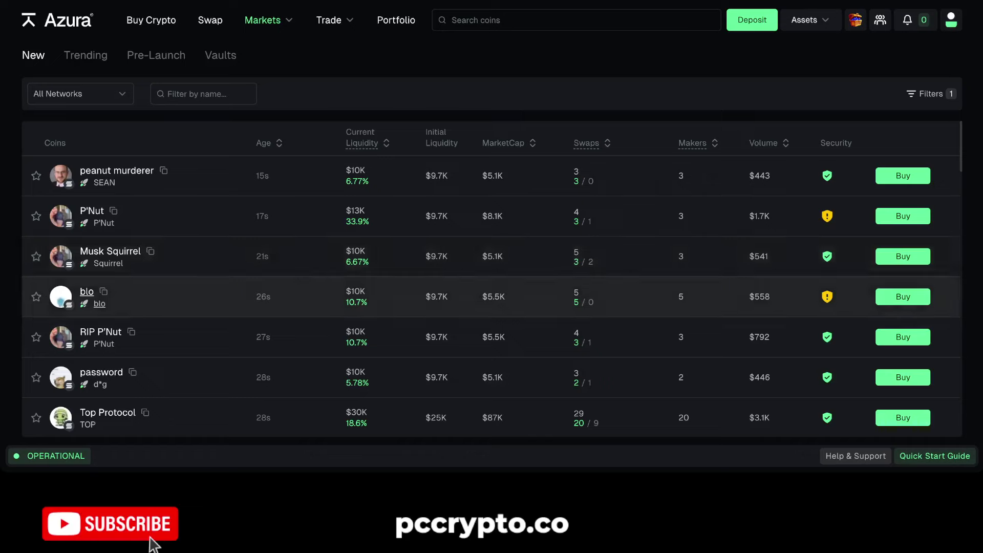
scroll(490, 295, "down", 2)
scroll(461, 280, "up", 2)
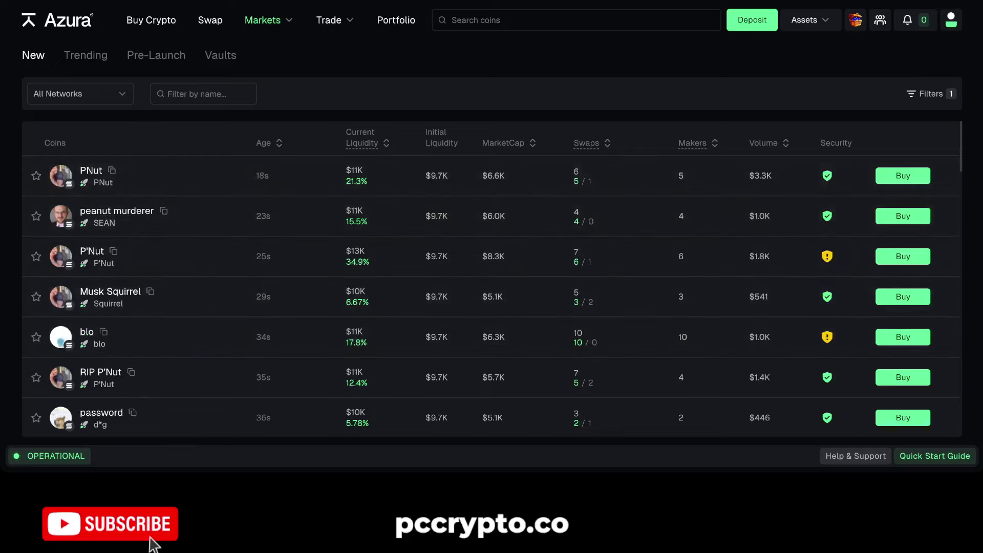
mouse_move(826, 256)
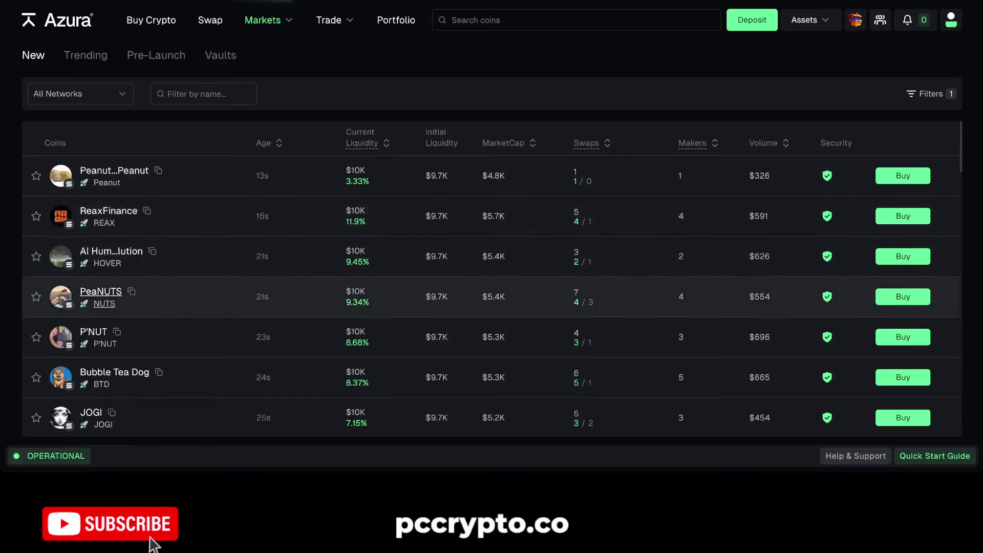
Step: Open the trading page of the PeaNUTS coin and set its price chart to the 1-second interval
left_click(101, 292)
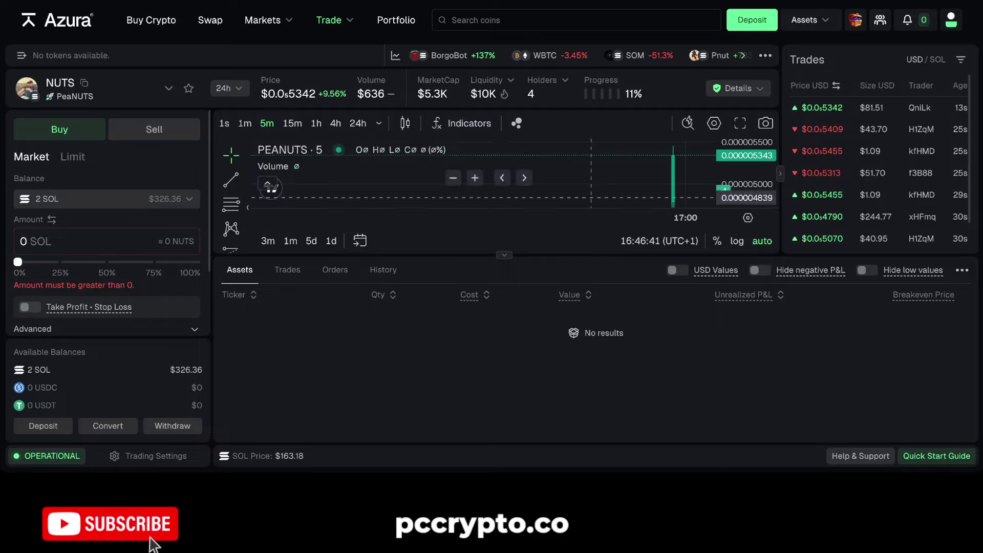
left_click(245, 123)
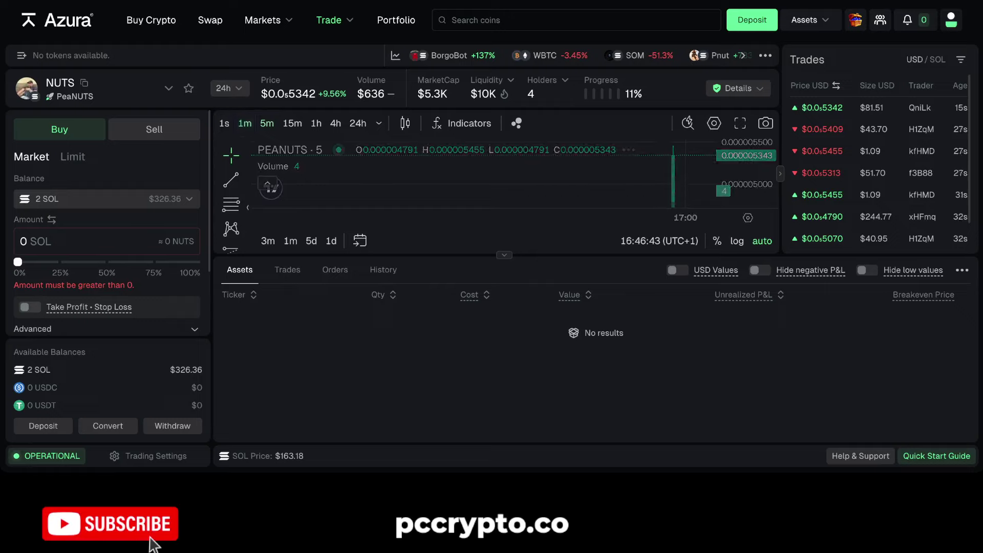
left_click(223, 123)
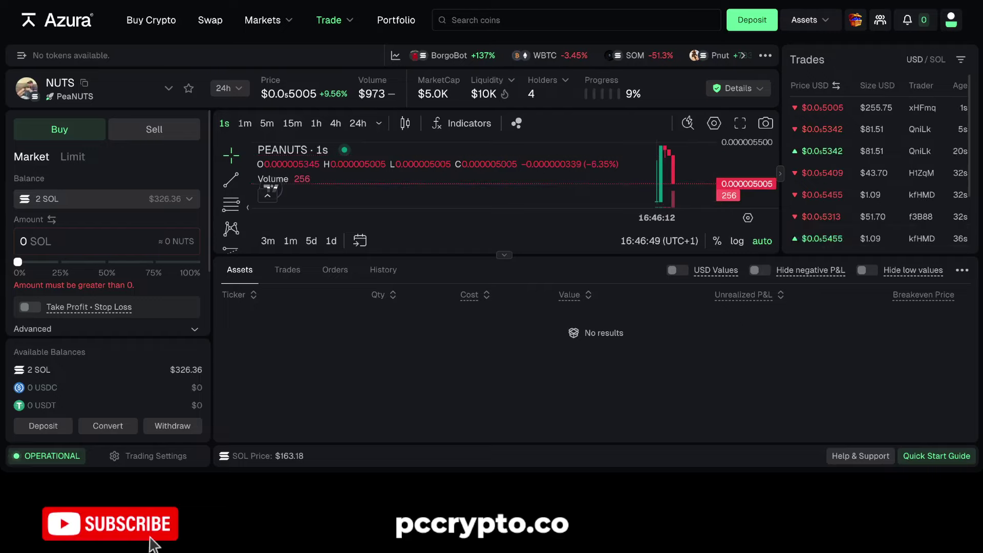
Step: Check the Limit order form, return to Market, and set the NUTS buy amount to 0,02 SOL
left_click(72, 157)
left_click(31, 157)
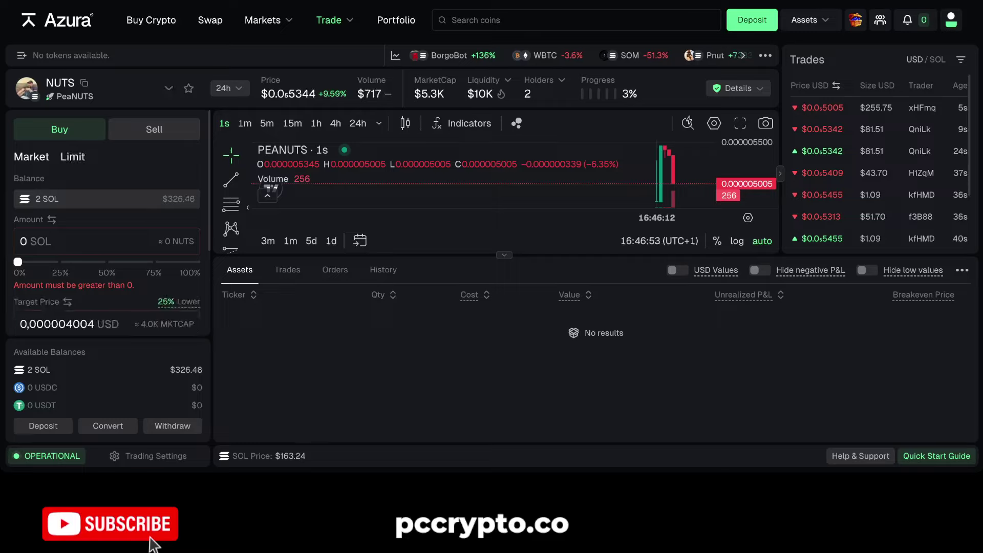
left_click_drag(18, 262, 69, 262)
key("BackSpace")
key("BackSpace")
type("6")
scroll(106, 225, "down", 2)
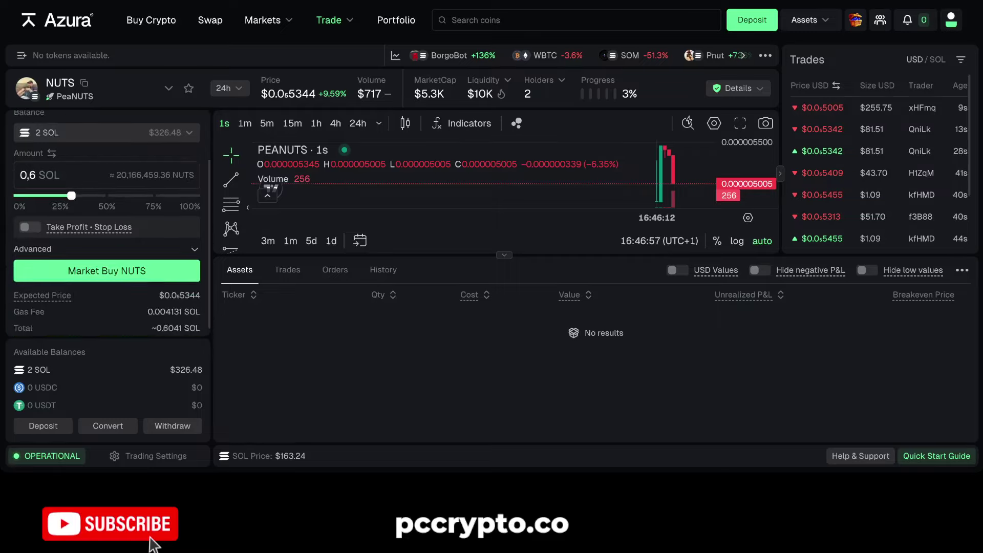
key("BackSpace")
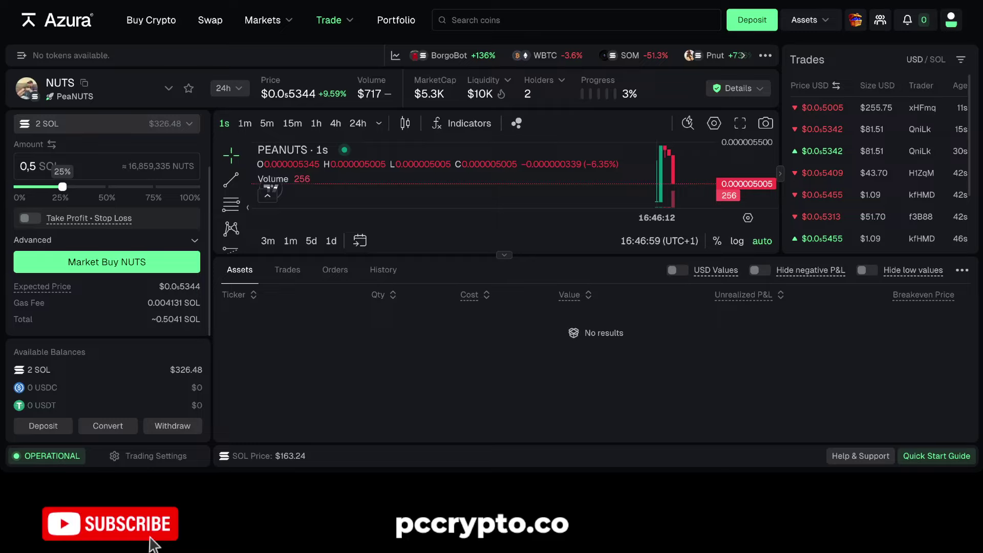
type("02")
scroll(107, 225, "up", 2)
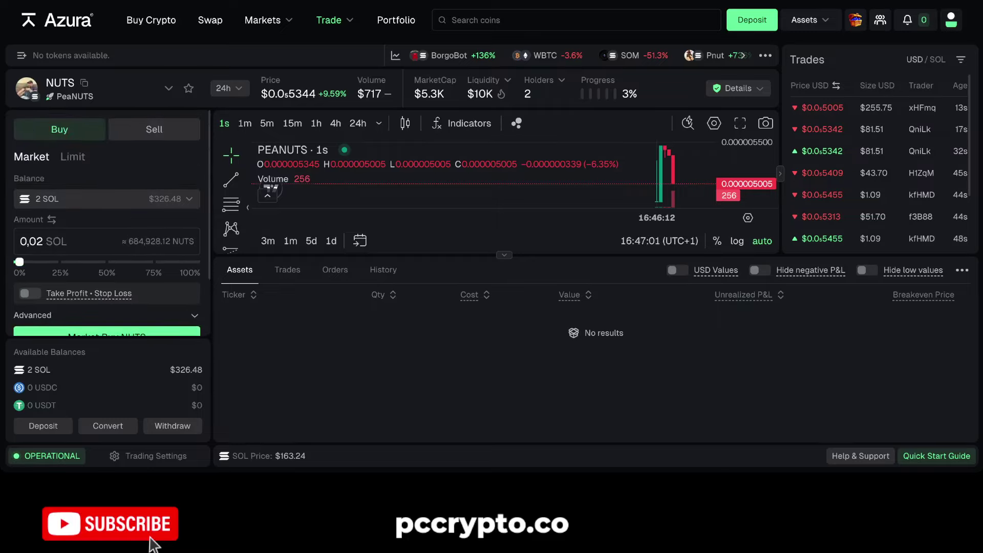
Step: Check the Sell side of the NUTS order form, return to Buy, and set the order type to Limit
left_click(155, 129)
left_click(60, 129)
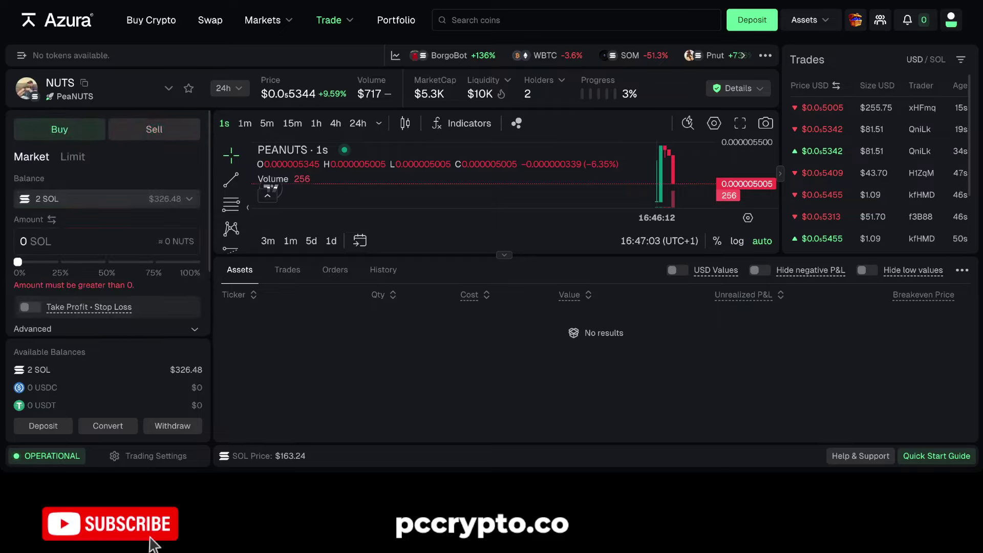
left_click(72, 157)
scroll(107, 225, "down", 2)
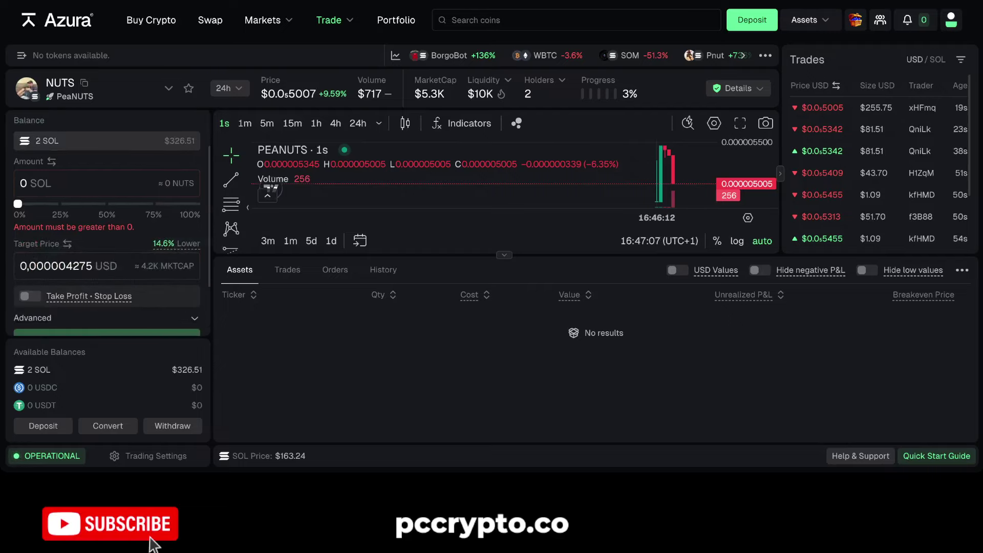
scroll(106, 225, "up", 2)
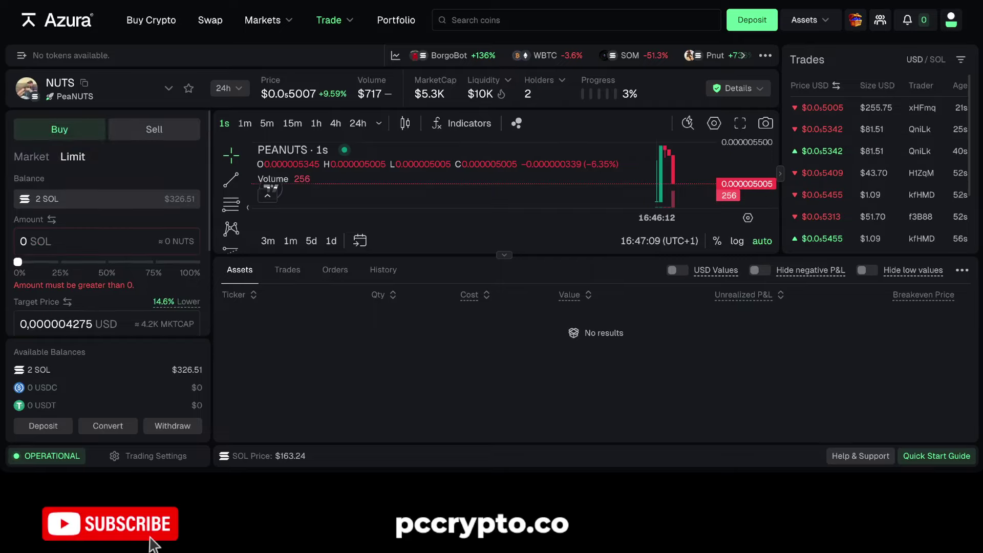
Step: Search the coins for "sigma", open the first SIGMA token's trading page, and show its chart at the 1-minute interval
left_click(452, 20)
type("sigma")
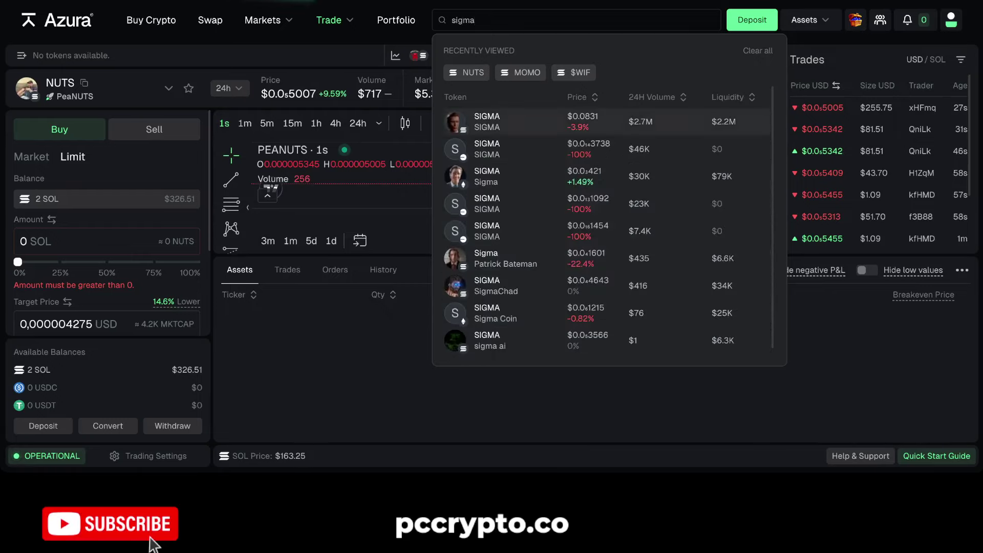
key("Return")
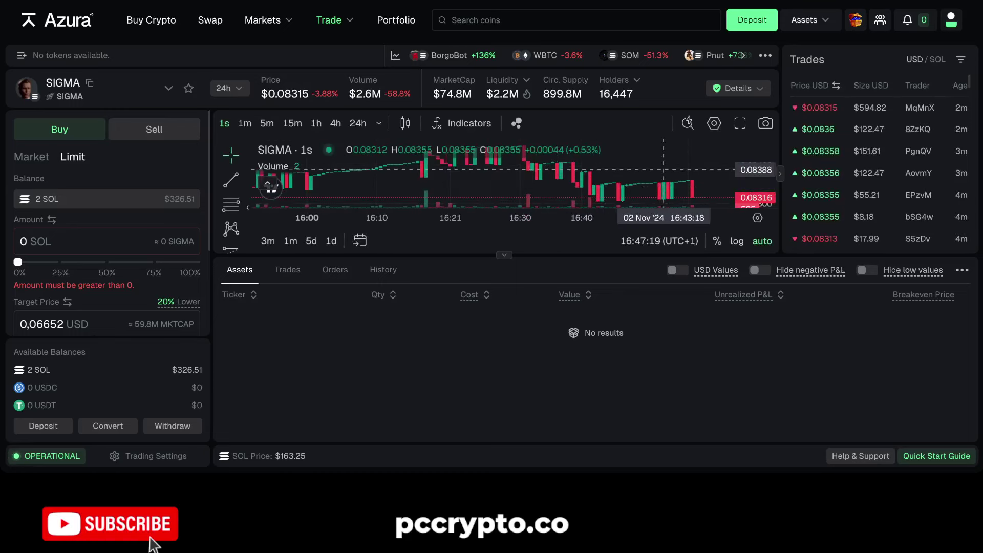
scroll(666, 170, "down", 3)
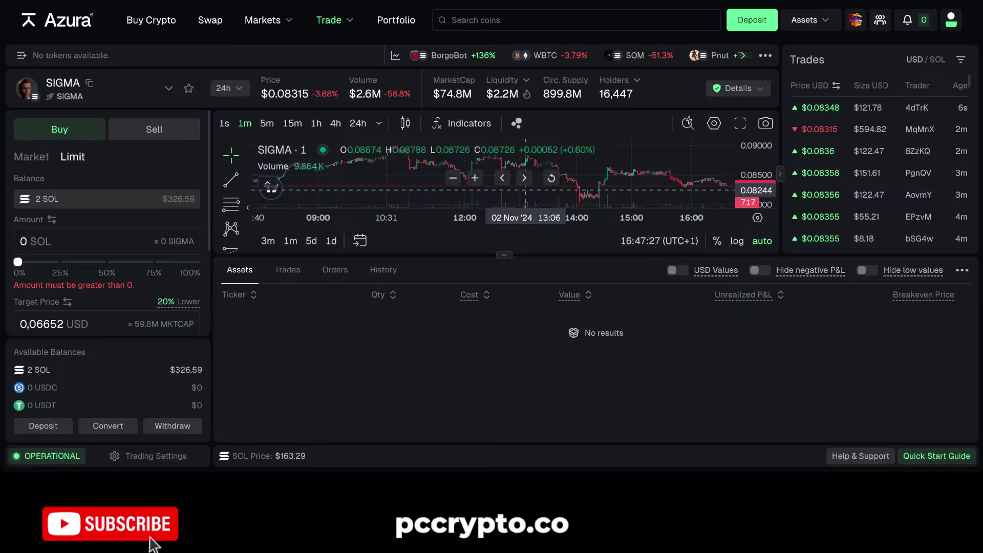
Step: Set the SIGMA limit buy amount to 0,5 SOL, 25% of the balance, and review the order details and advanced options
left_click_drag(18, 262, 62, 262)
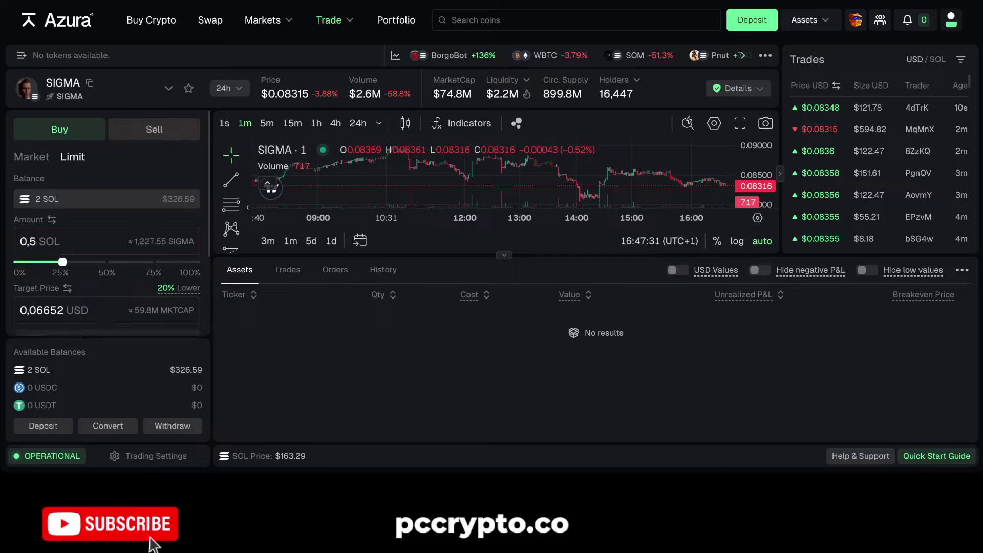
scroll(106, 222, "down", 5)
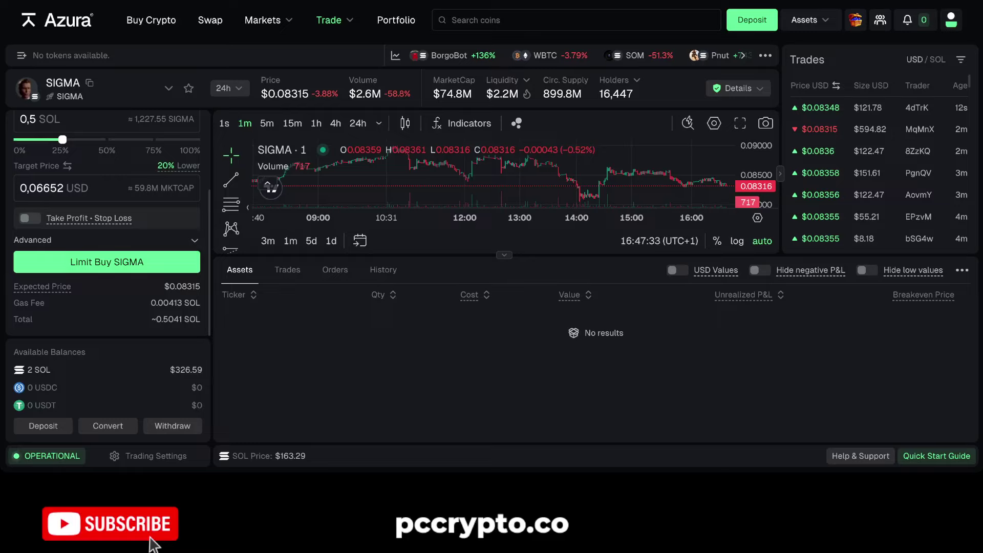
scroll(107, 222, "up", 1)
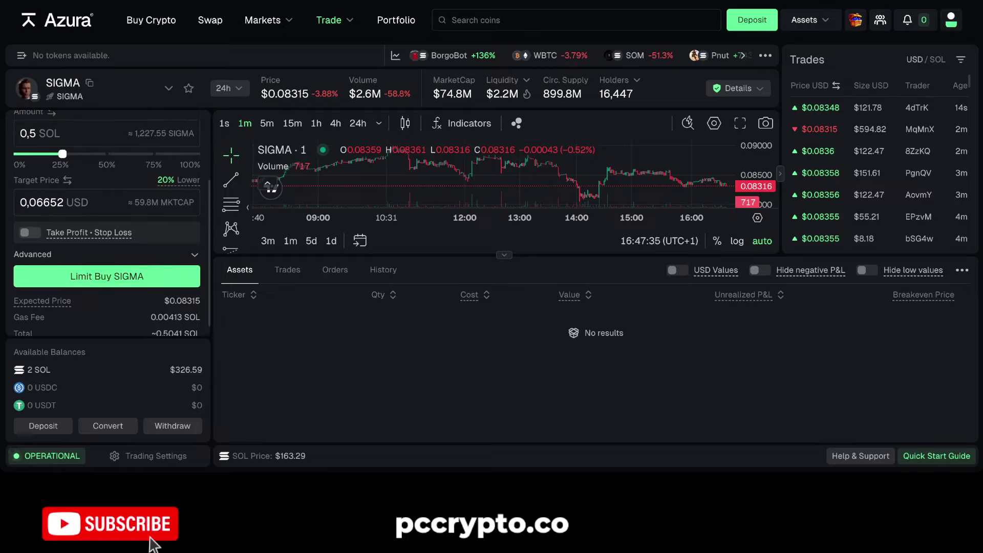
scroll(106, 222, "up", 1)
scroll(107, 221, "down", 2)
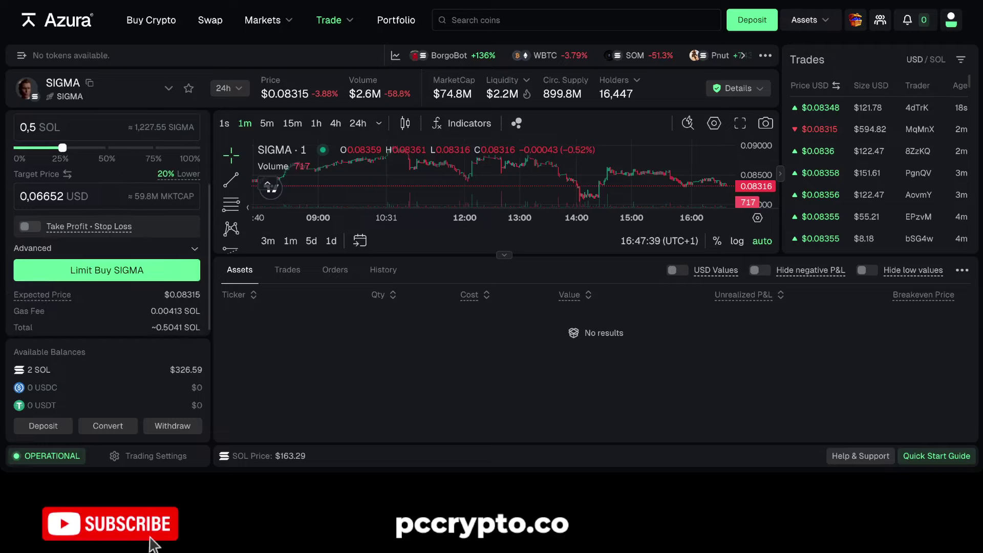
scroll(107, 221, "up", 1)
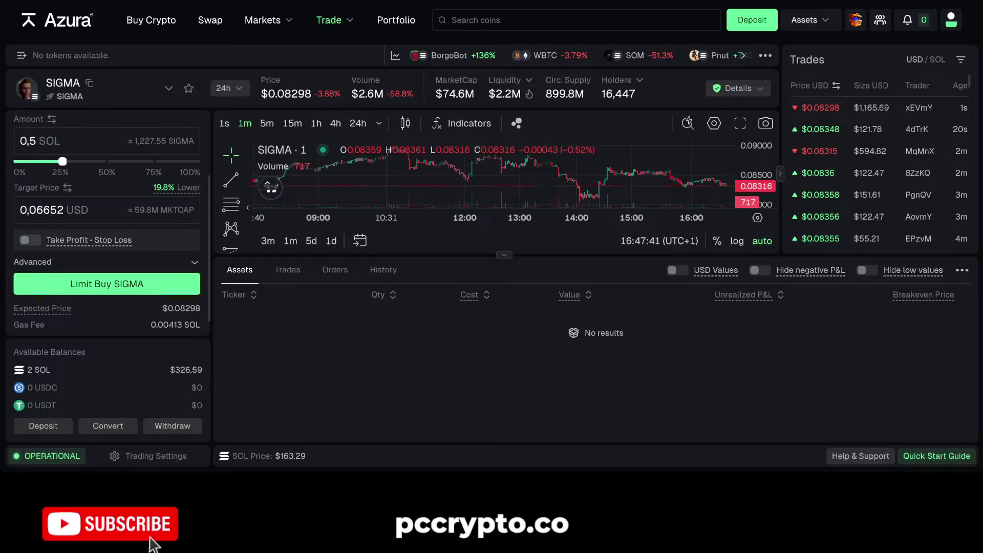
left_click(107, 266)
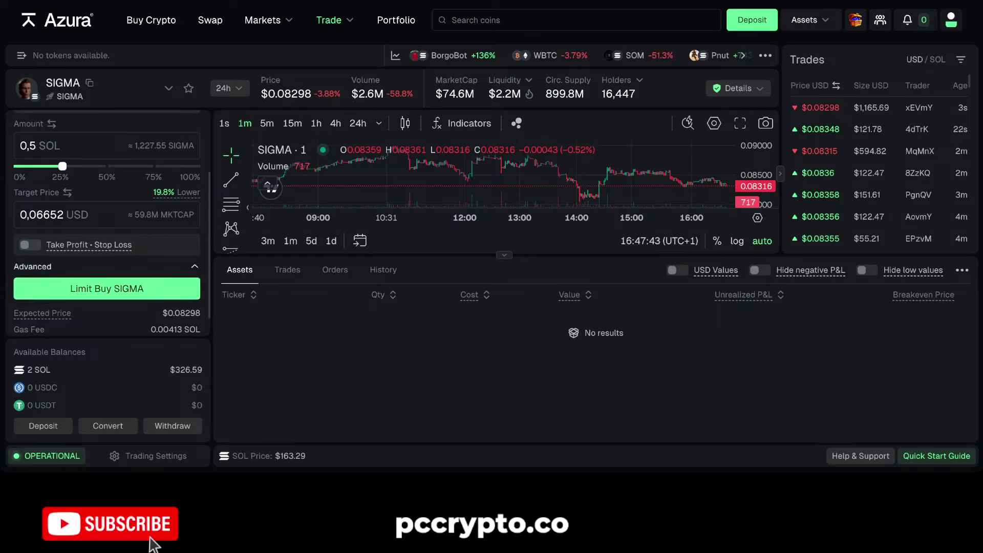
left_click(106, 266)
Step: Set the SIGMA limit order's target price to 0,05052 USD and dismiss the Take Profit and Stop Loss settings without adding them
left_click(50, 214)
key("BackSpace")
type("0")
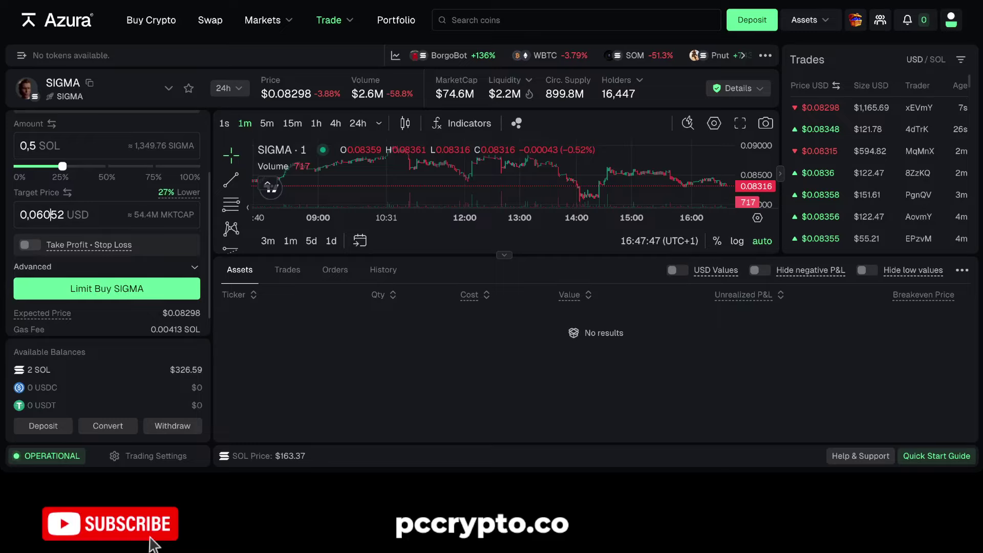
key("Left")
key("BackSpace")
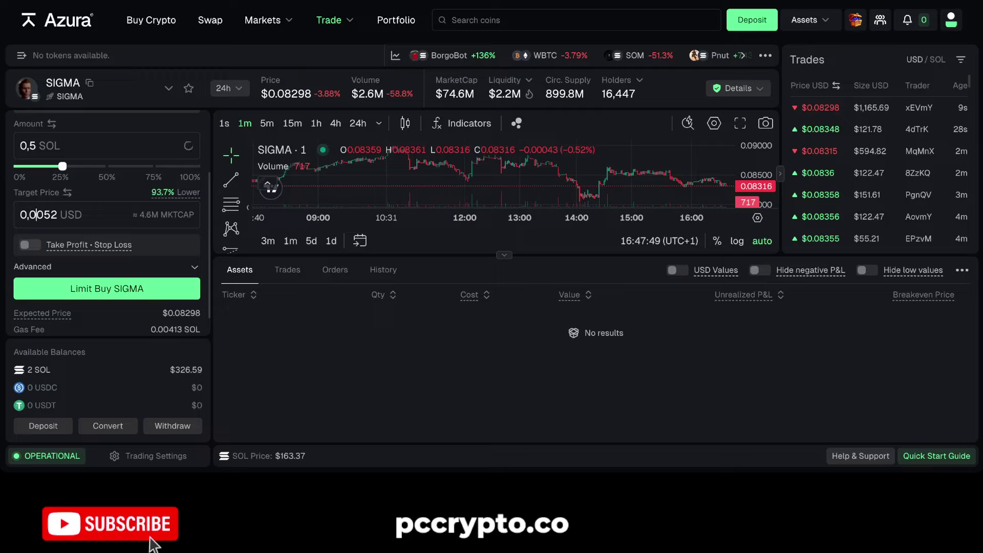
type("5")
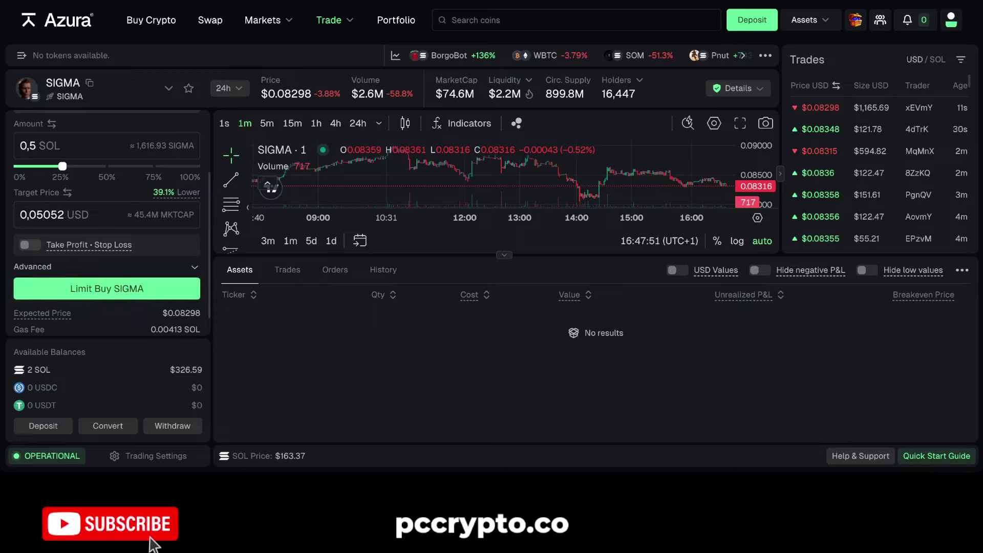
key("Return")
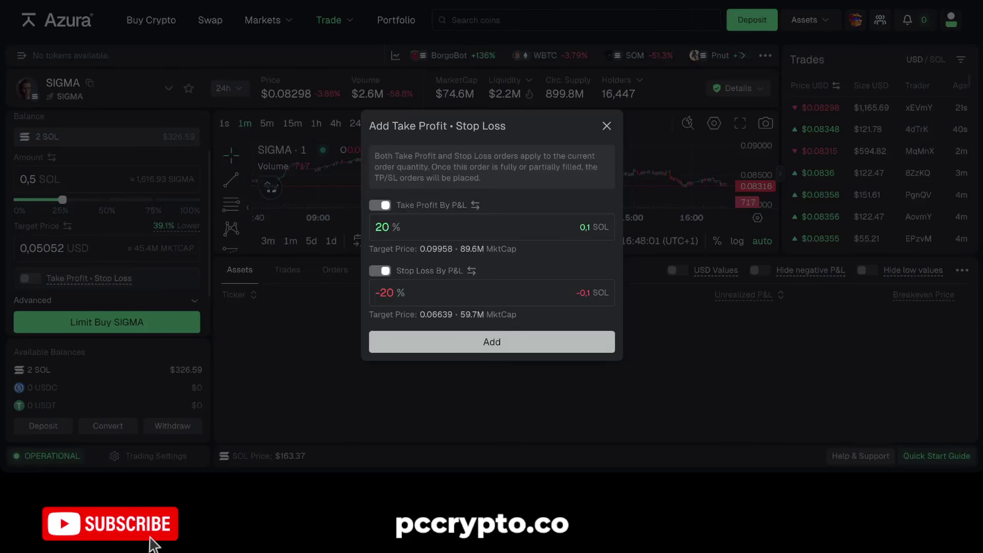
left_click(607, 126)
scroll(106, 223, "up", 2)
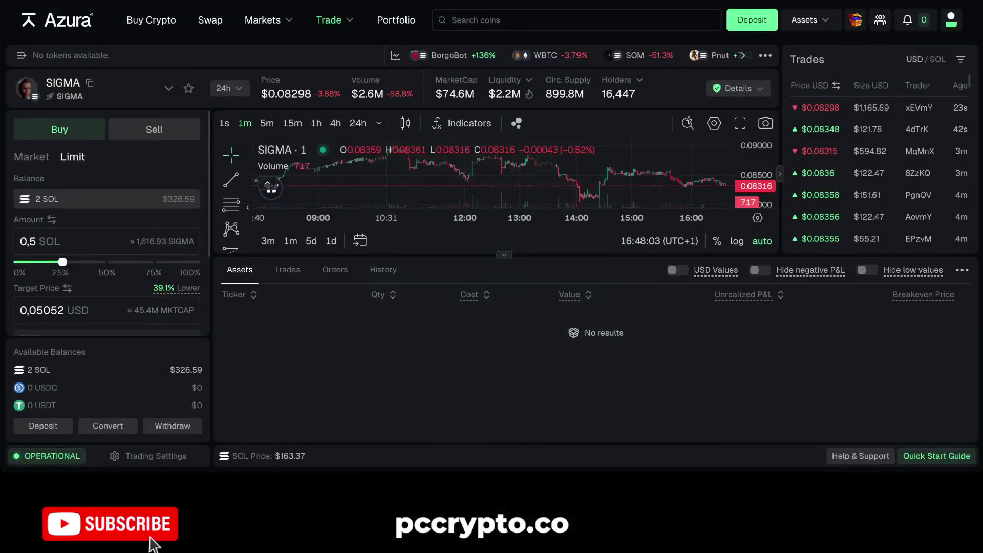
Step: Open the Trending markets page and look through the coins ranked by volume
mouse_move(269, 20)
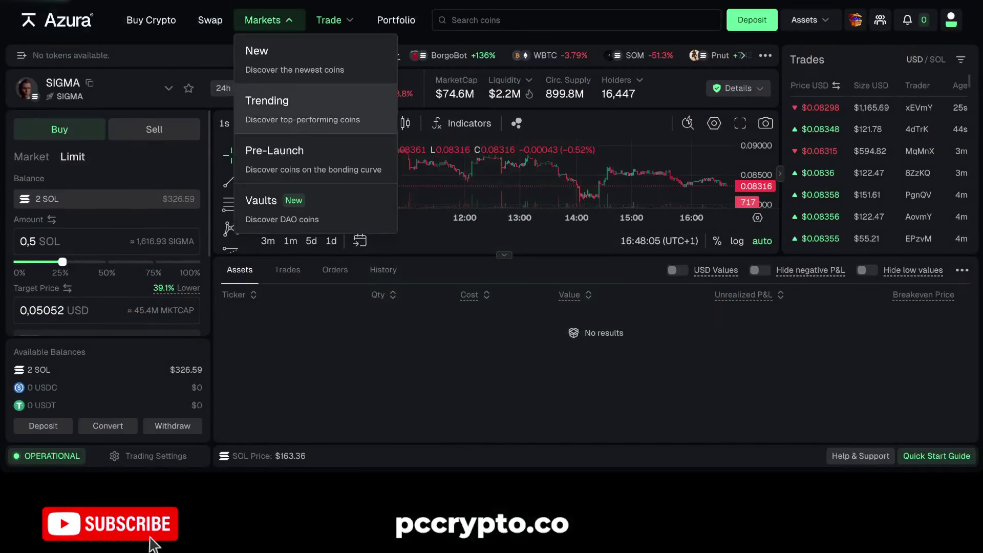
left_click(315, 108)
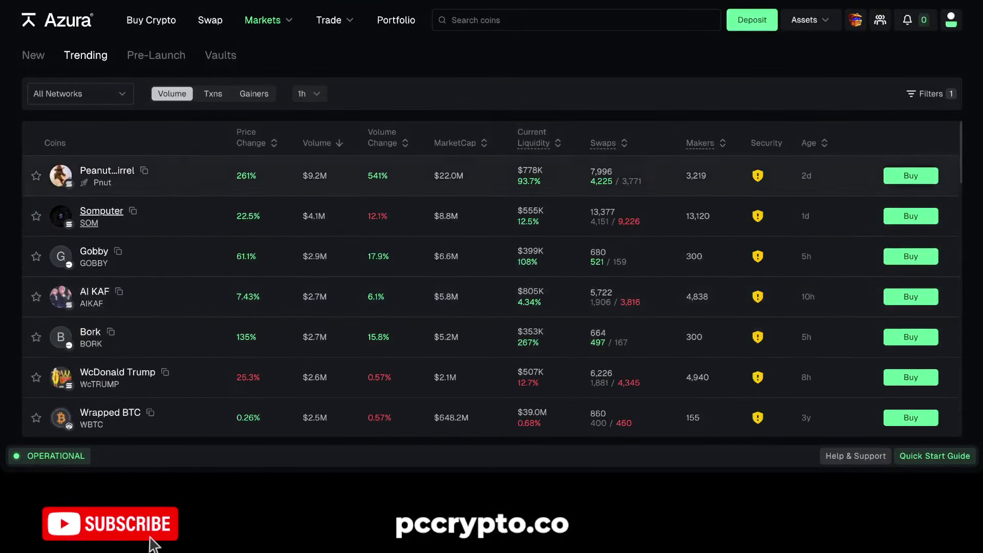
scroll(102, 287, "down", 2)
scroll(111, 412, "up", 2)
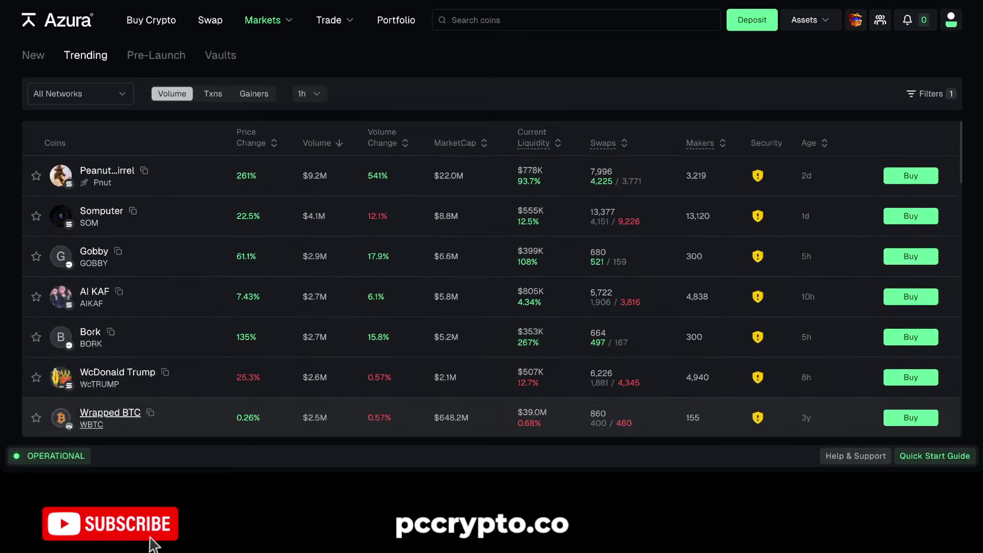
scroll(97, 340, "down", 5)
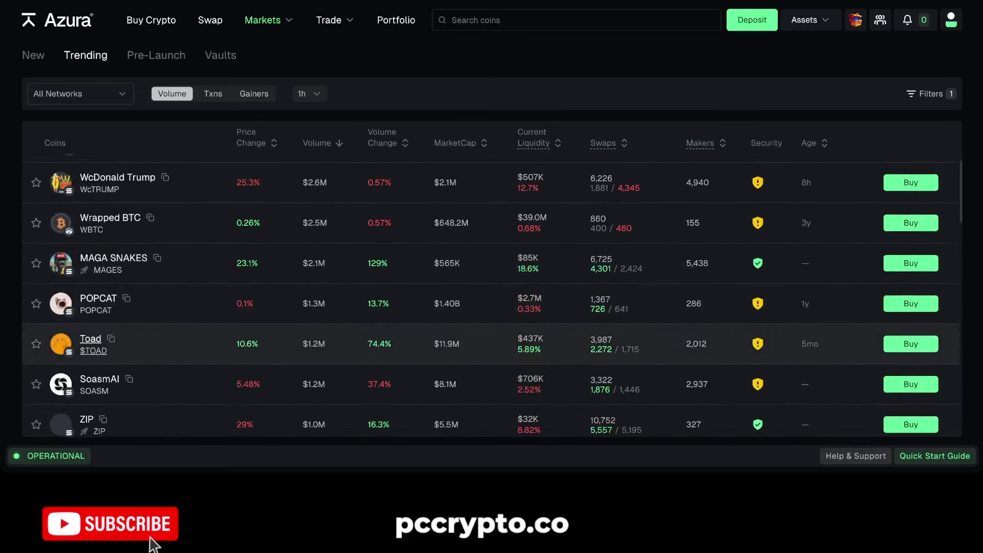
scroll(97, 343, "up", 5)
Step: Rank the trending coins by transactions and then by gainers, and check the security status of the top gainer
left_click(213, 94)
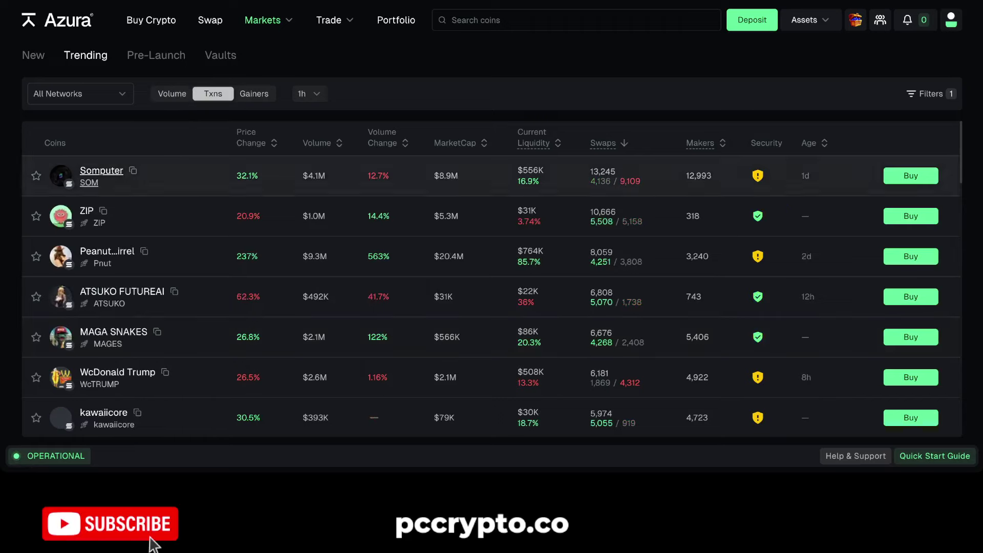
left_click(254, 93)
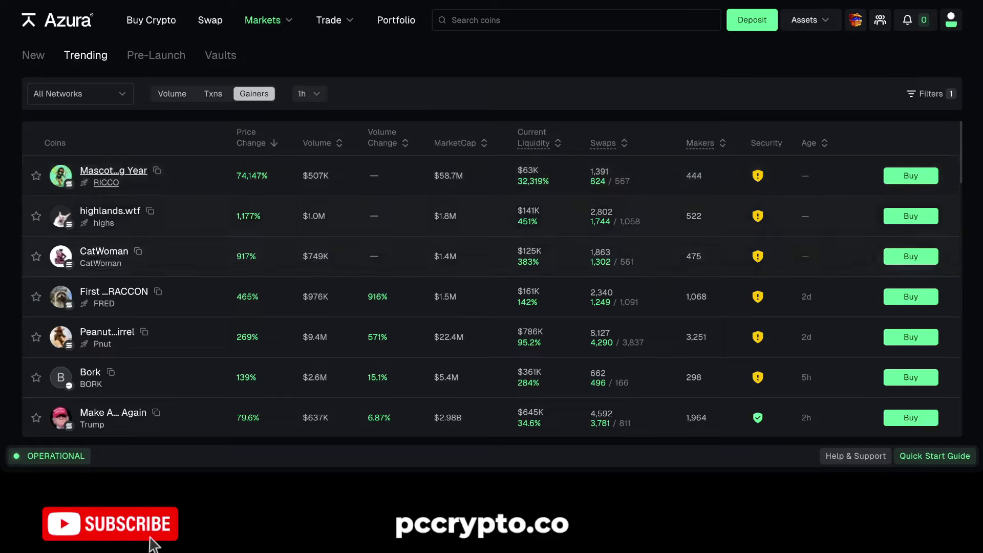
mouse_move(757, 175)
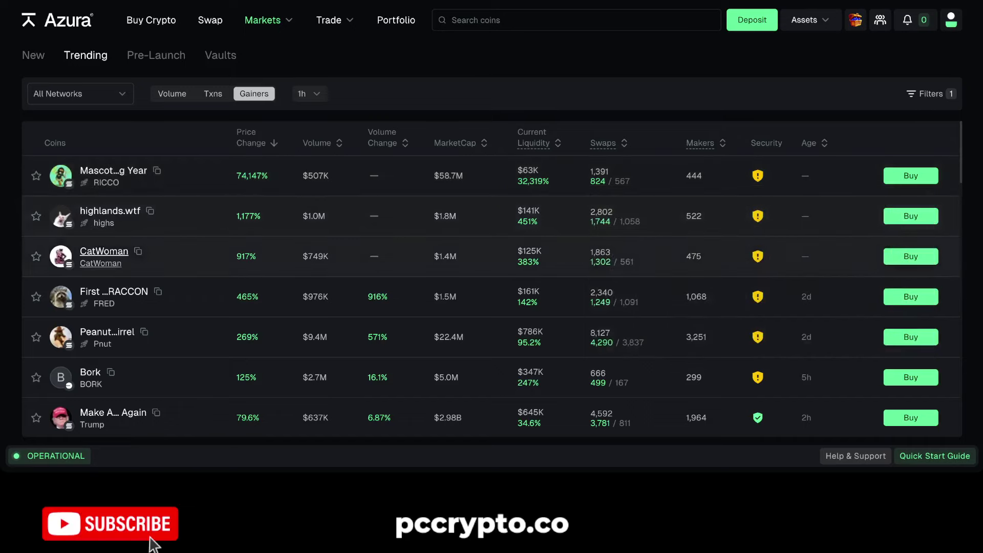
Step: Open the Pre-Launch market and examine the newly created coins, including their progress, holders and sniped figures
left_click(155, 55)
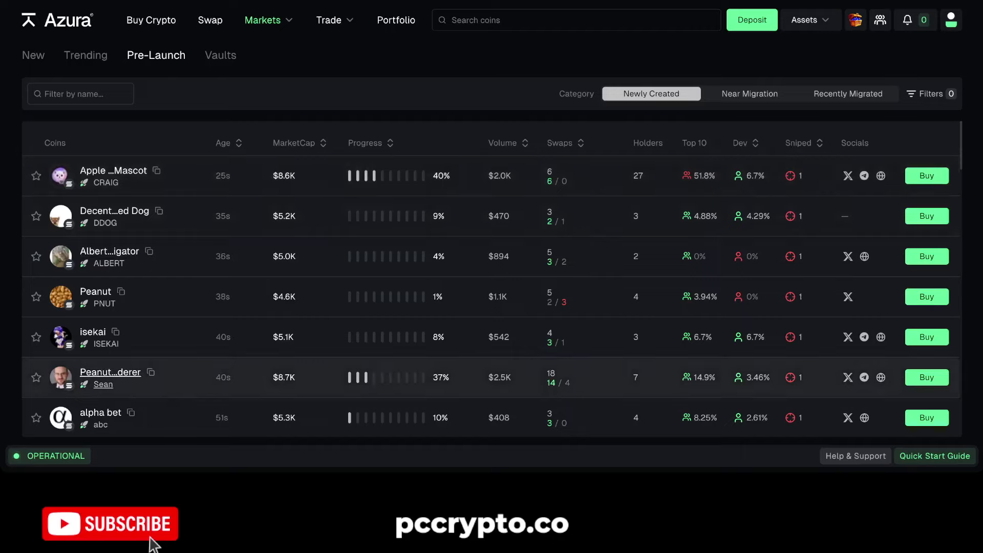
scroll(491, 296, "down", 5)
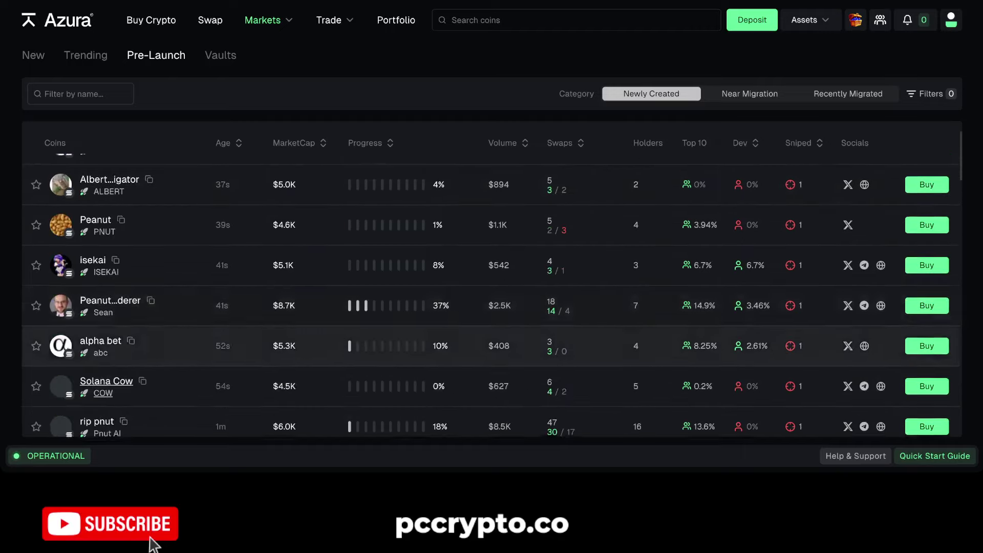
scroll(491, 297, "down", 1)
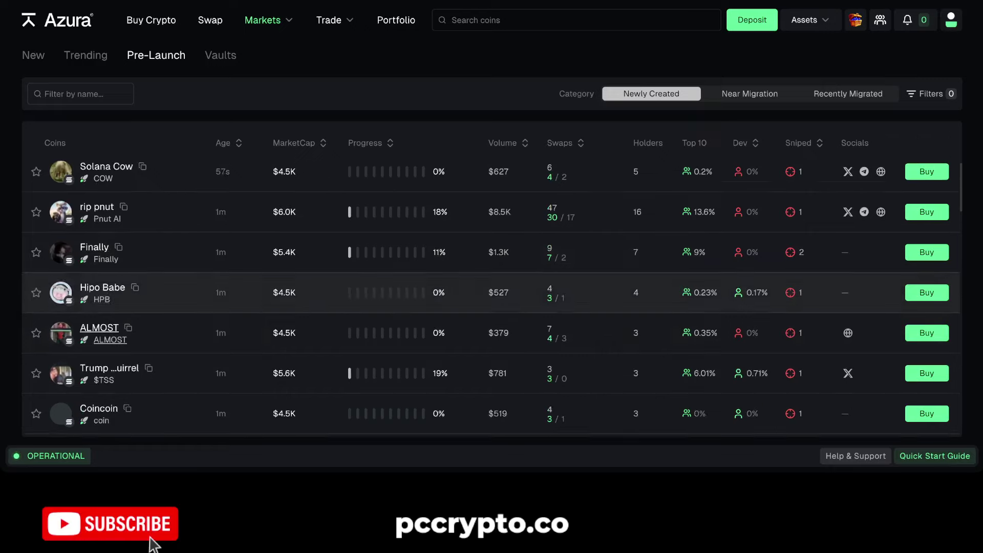
scroll(491, 296, "up", 3)
scroll(491, 297, "up", 2)
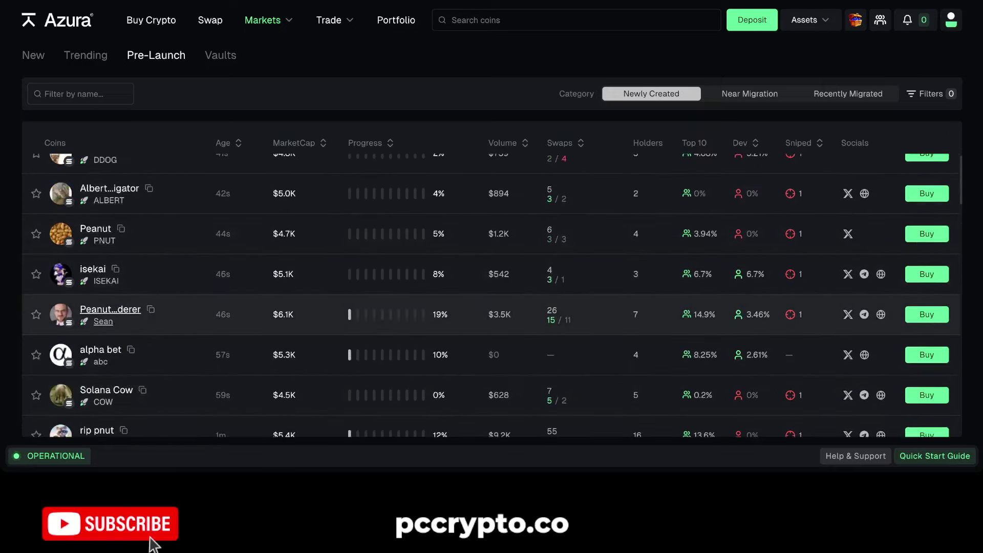
scroll(490, 297, "down", 4)
scroll(491, 296, "down", 3)
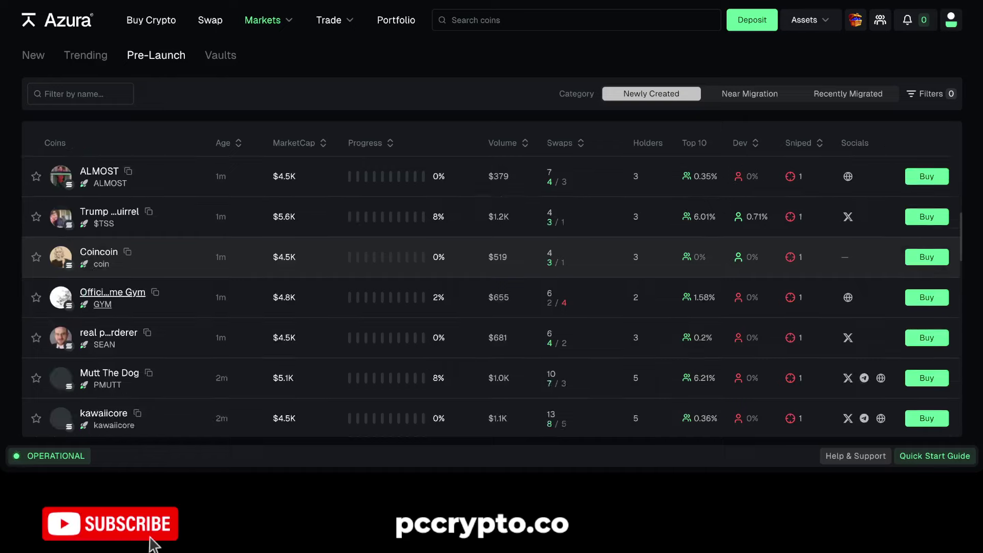
scroll(490, 297, "down", 6)
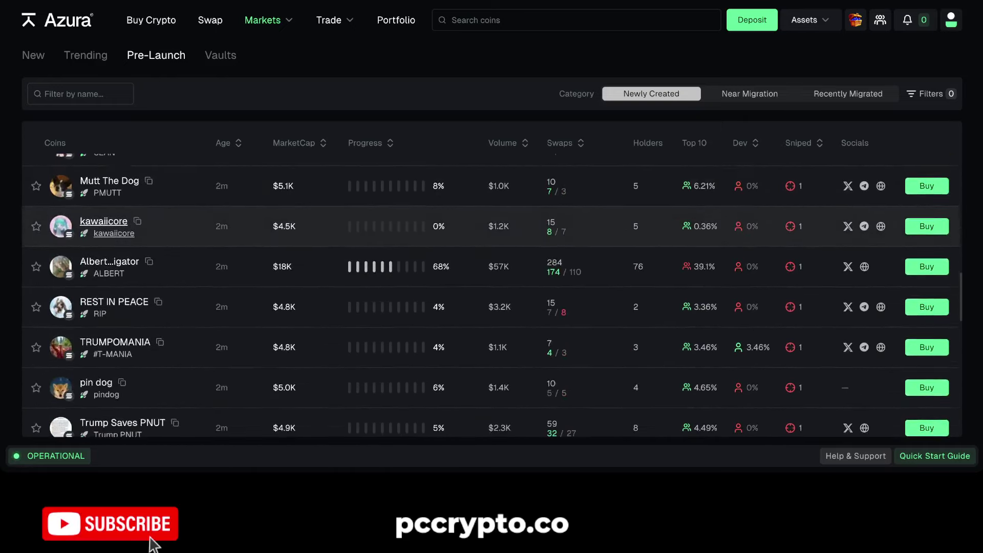
scroll(491, 296, "down", 5)
scroll(490, 296, "down", 2)
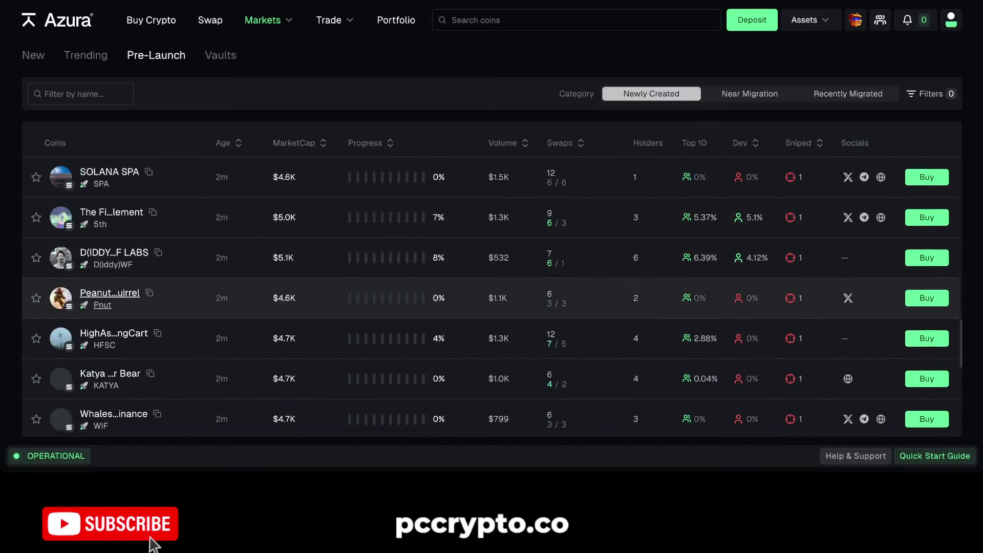
scroll(491, 296, "up", 15)
scroll(490, 296, "up", 8)
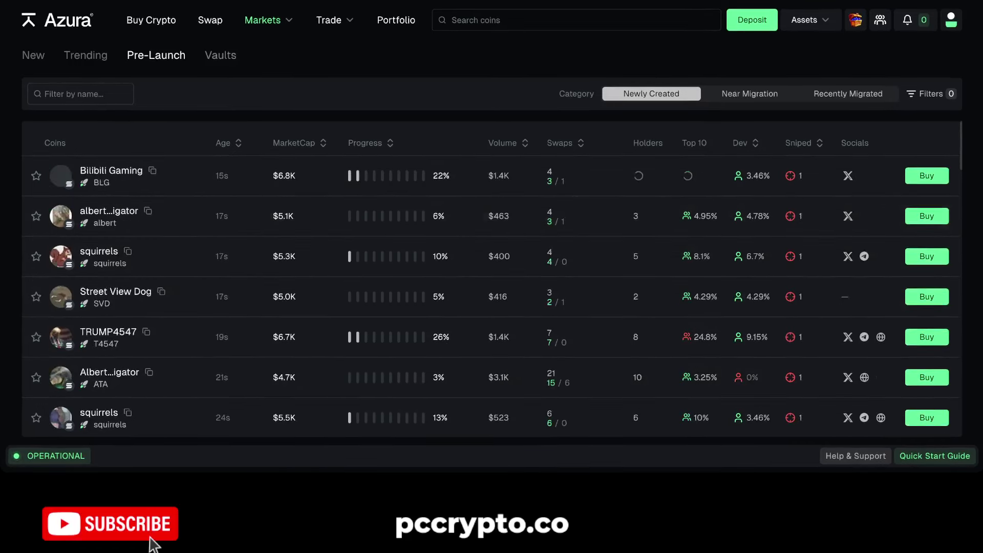
Step: Open the Vaults market and examine the listed DAO coins with their raised funds, growth, portfolio value and expiry
left_click(220, 55)
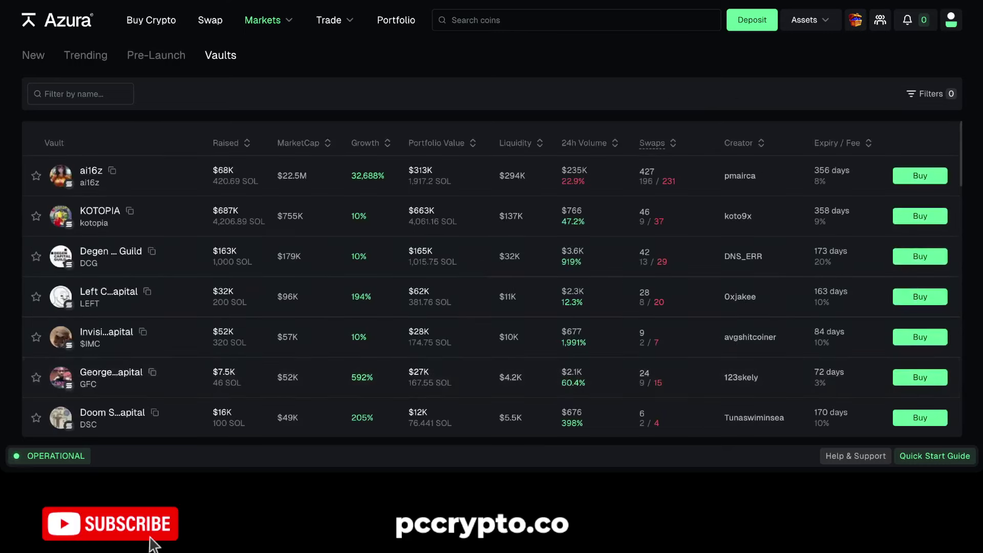
scroll(117, 340, "down", 3)
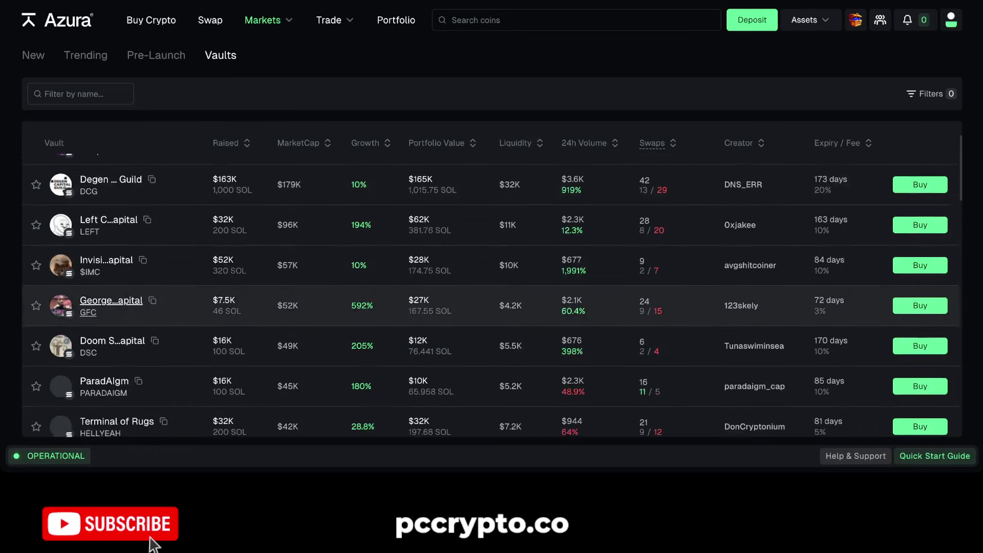
scroll(118, 318, "down", 5)
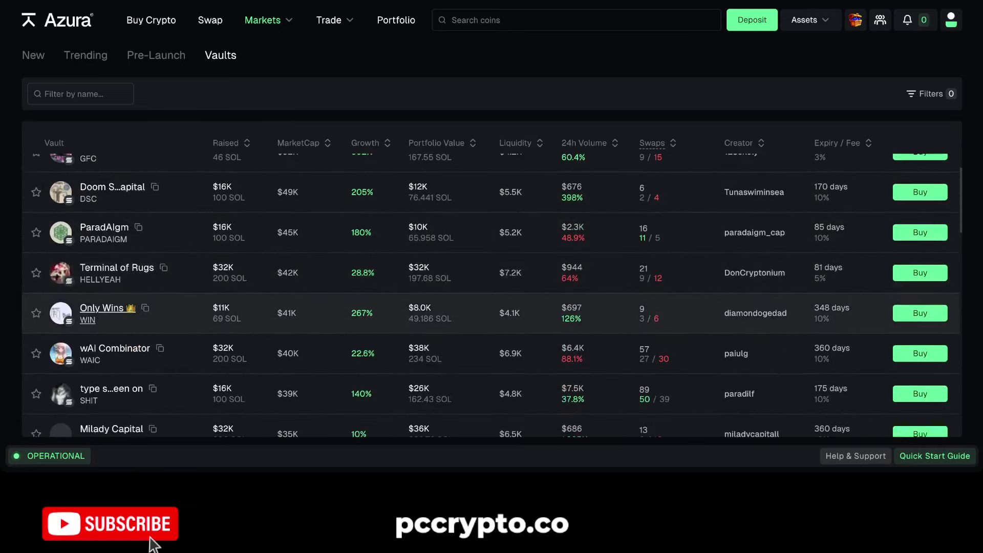
scroll(118, 359, "down", 3)
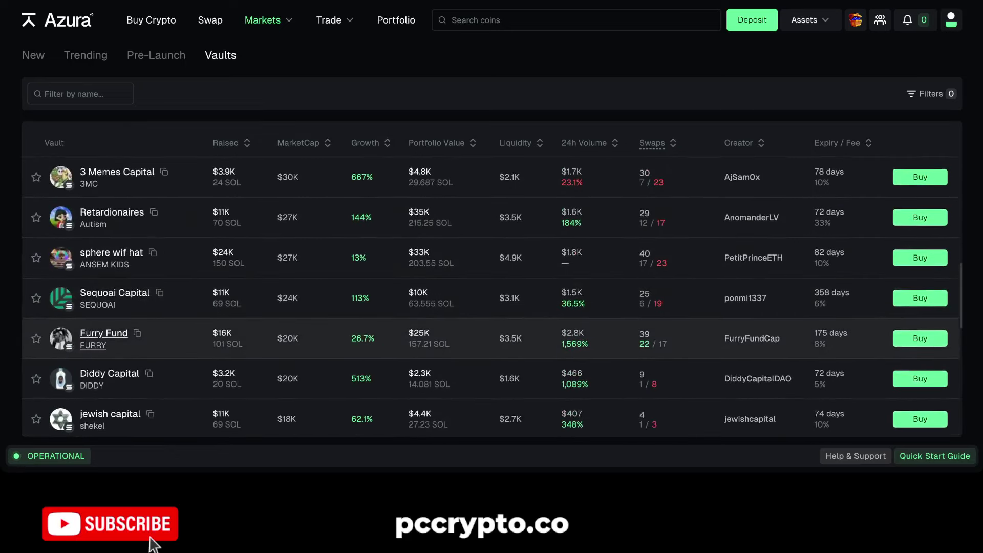
scroll(118, 337, "up", 10)
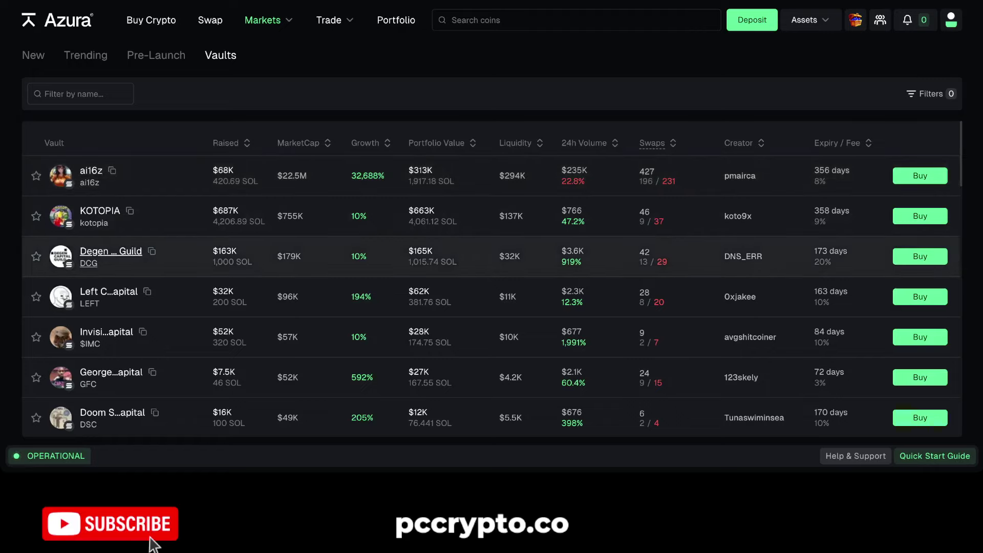
scroll(491, 297, "down", 1)
scroll(118, 364, "down", 5)
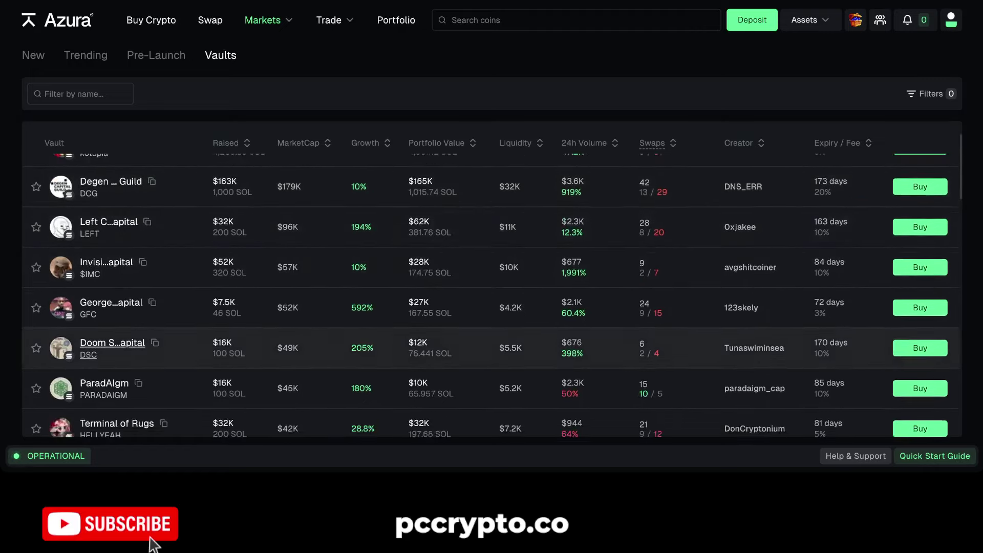
scroll(117, 251, "down", 5)
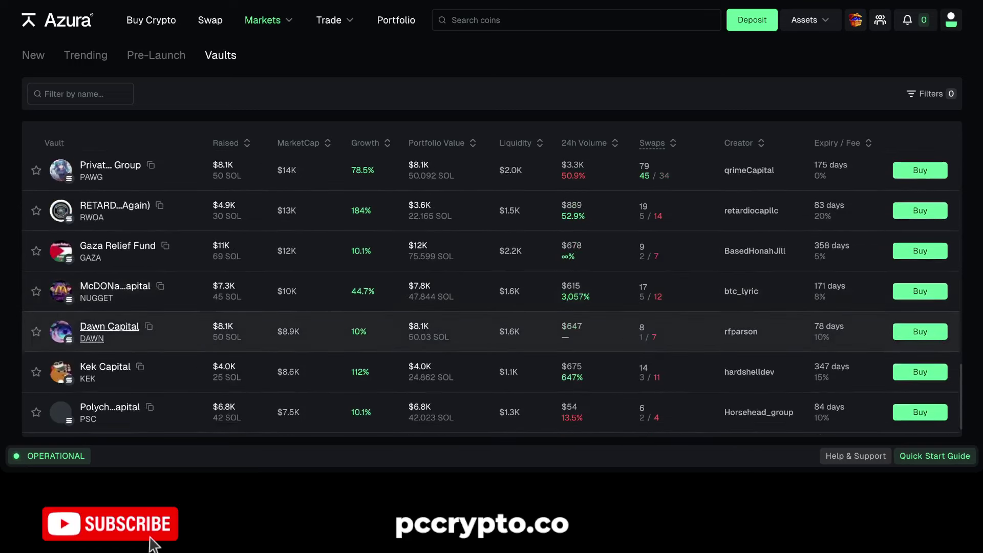
scroll(490, 295, "up", 1)
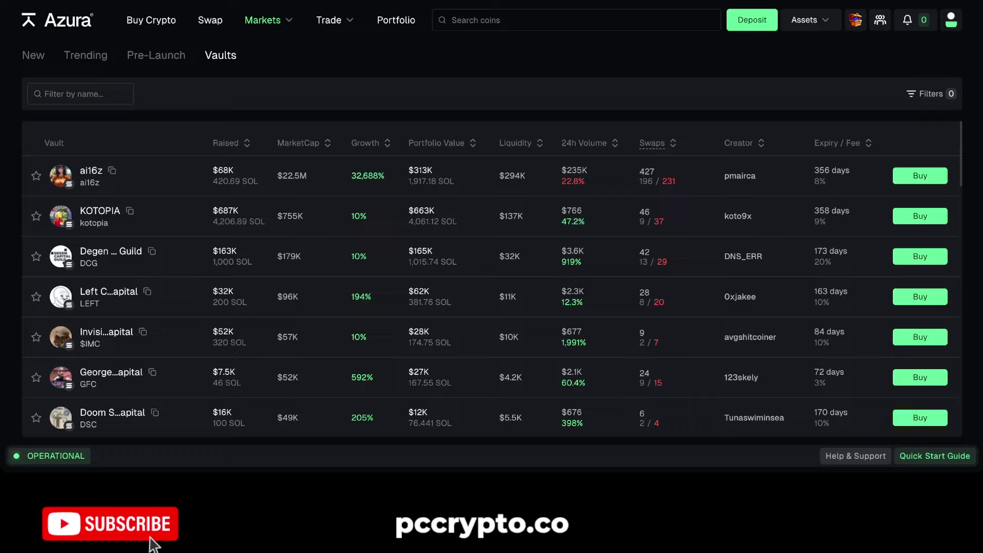
Step: Open BorgoBot's spot trading page from the coins trending by 24h volume and view a longer stretch of its price chart
mouse_move(336, 20)
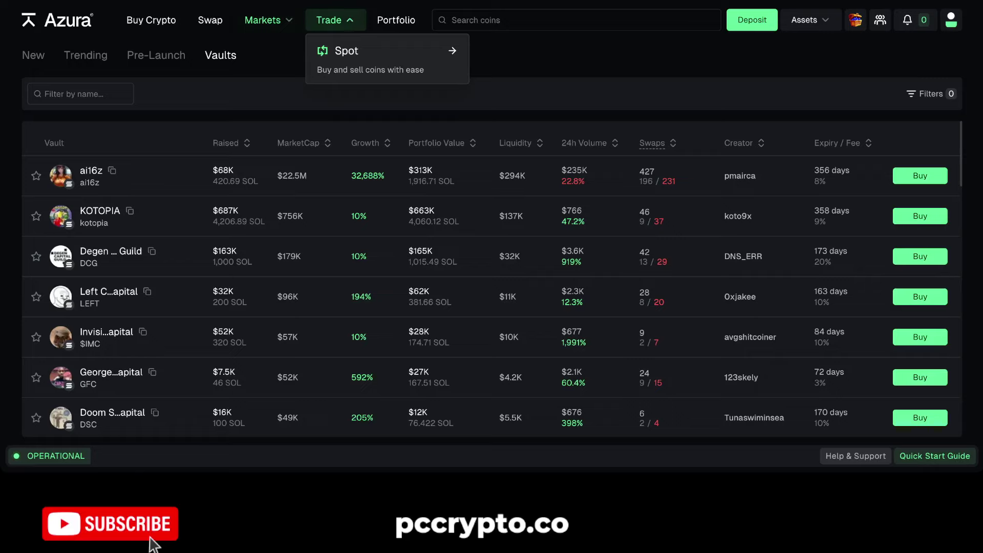
mouse_move(359, 57)
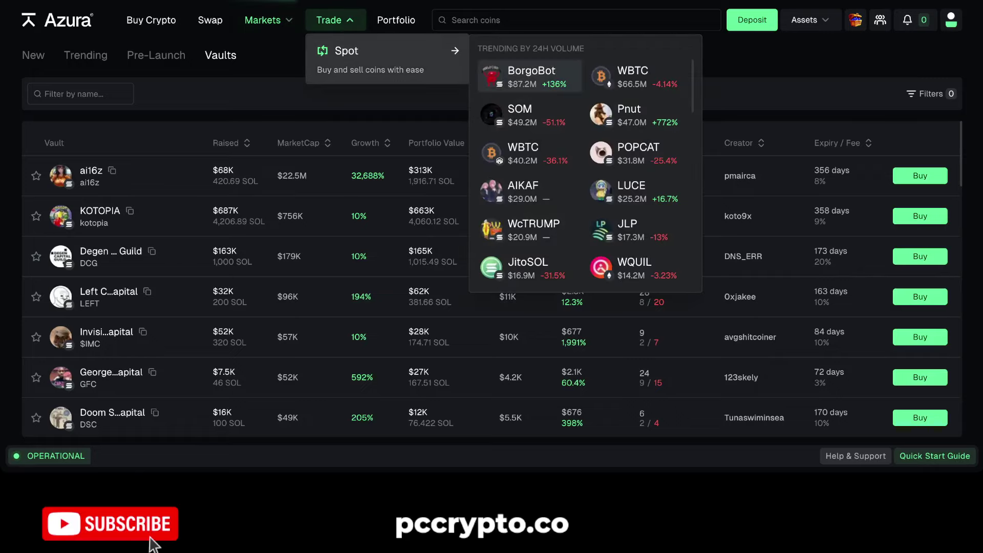
left_click(530, 77)
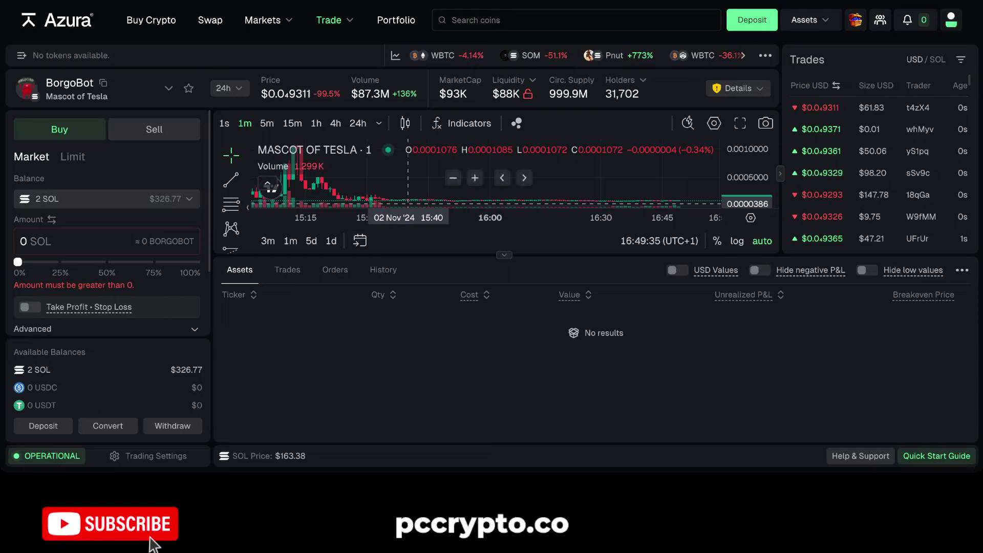
scroll(326, 195, "down", 10)
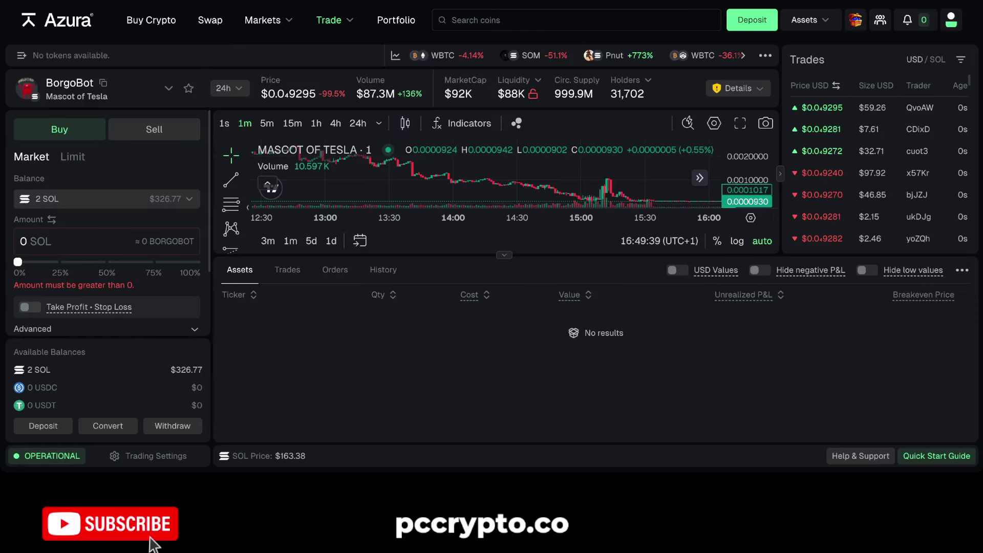
Step: Open POPCAT's spot trading page from the coins trending by 24h volume
mouse_move(335, 20)
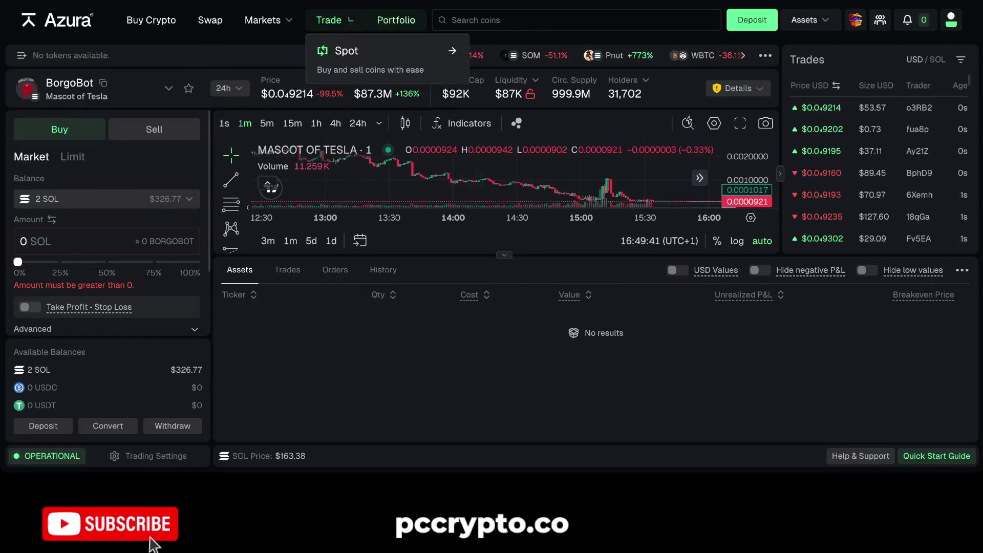
mouse_move(387, 60)
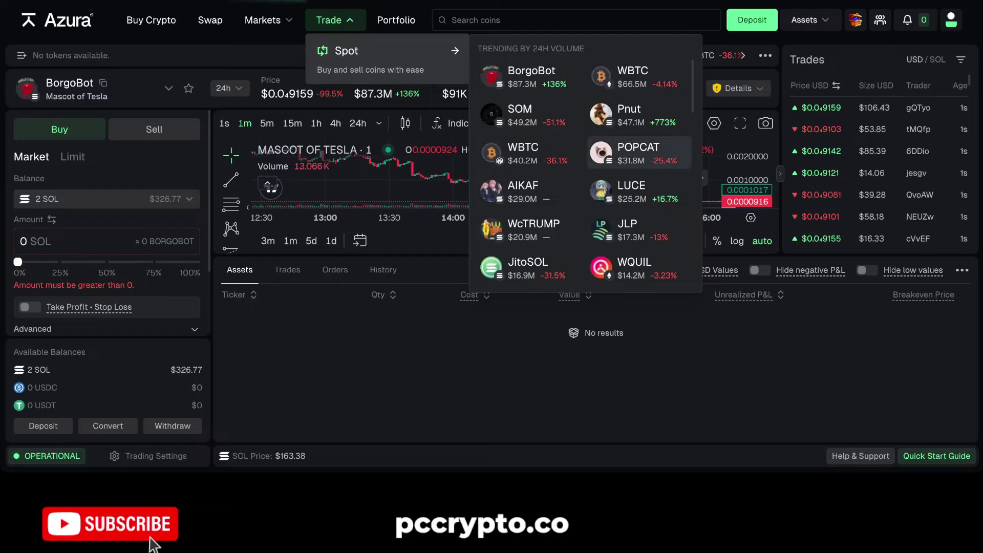
left_click(638, 152)
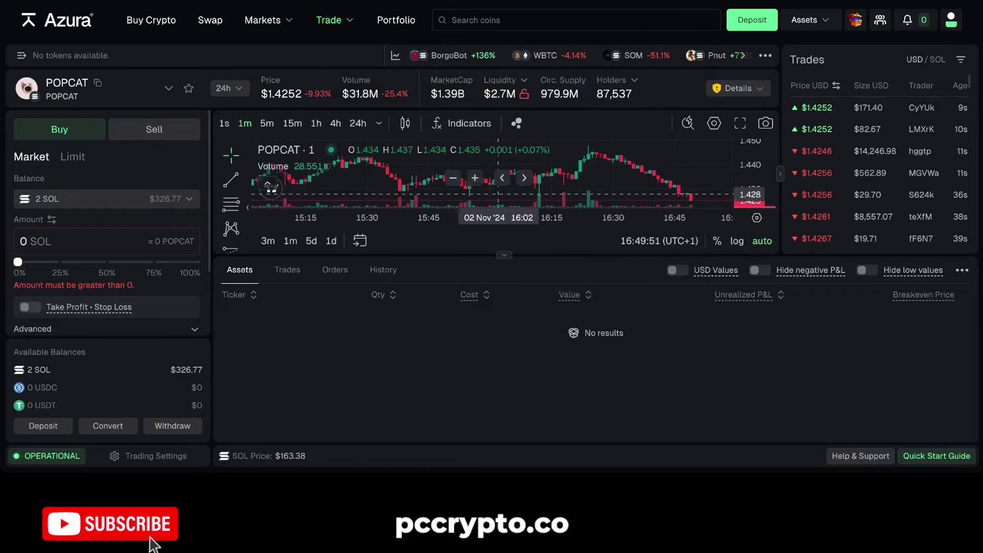
Step: Make the POPCAT buy a limit order and set its amount to 25% of the SOL balance, 0,5 SOL
scroll(498, 194, "down", 2)
scroll(106, 223, "down", 1)
scroll(107, 223, "down", 3)
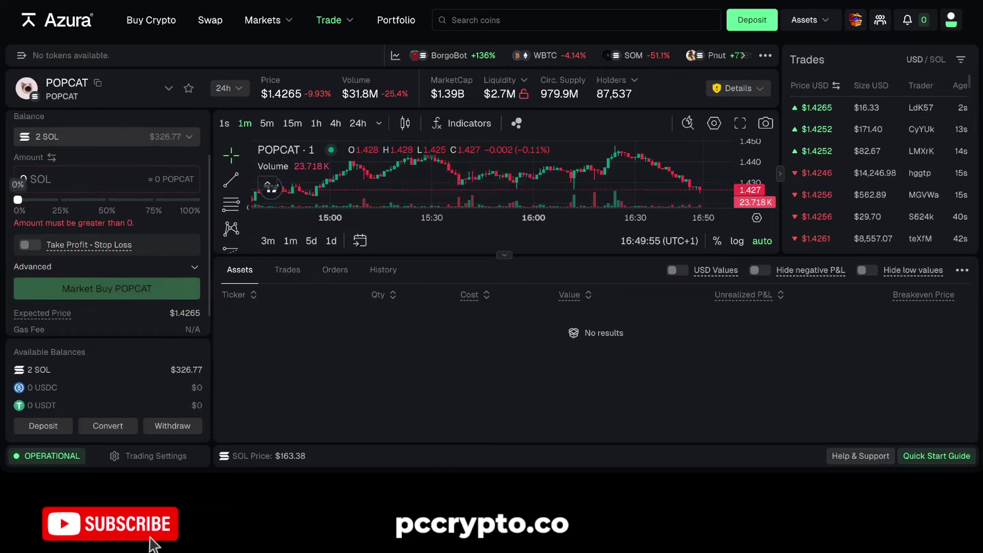
scroll(107, 223, "up", 3)
left_click(72, 157)
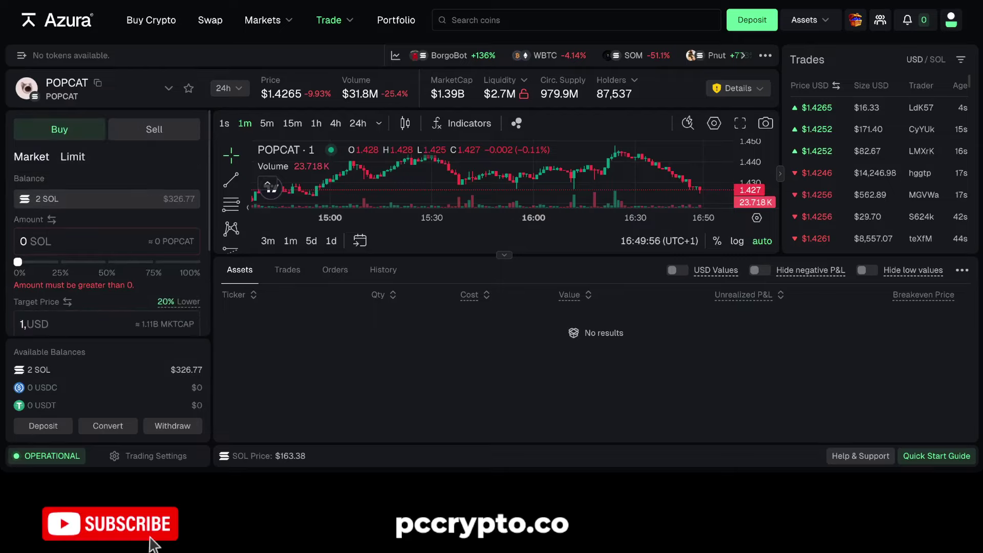
left_click_drag(18, 261, 62, 261)
scroll(107, 223, "down", 5)
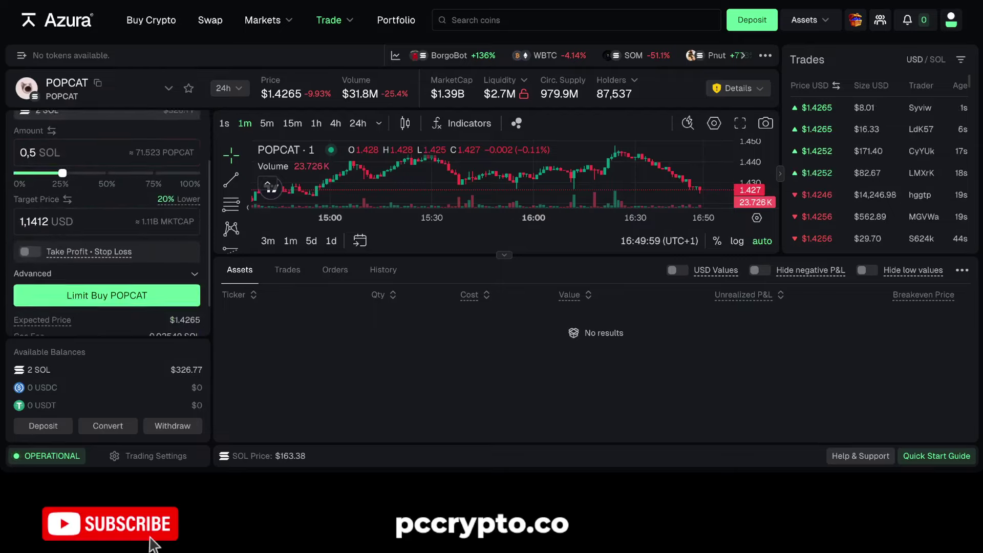
scroll(106, 222, "up", 1)
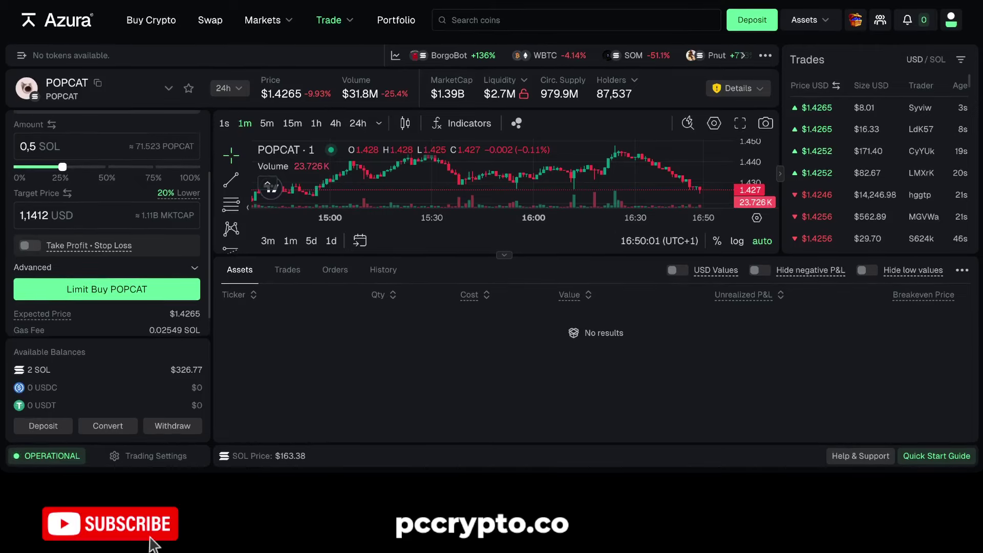
Step: Set the limit order's target price to 1,012 USD and place the POPCAT limit buy
left_click(37, 215)
key("BackSpace")
key("BackSpace")
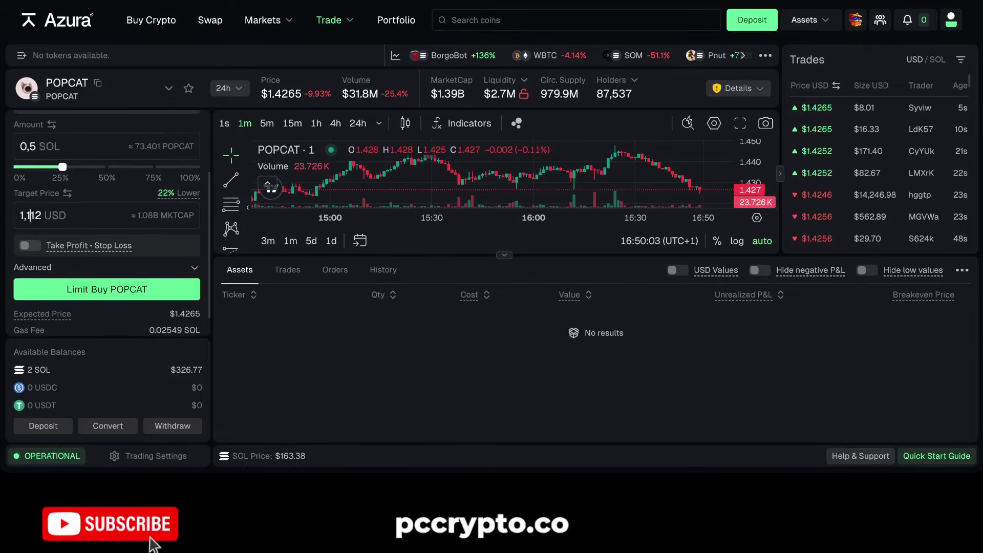
type("0")
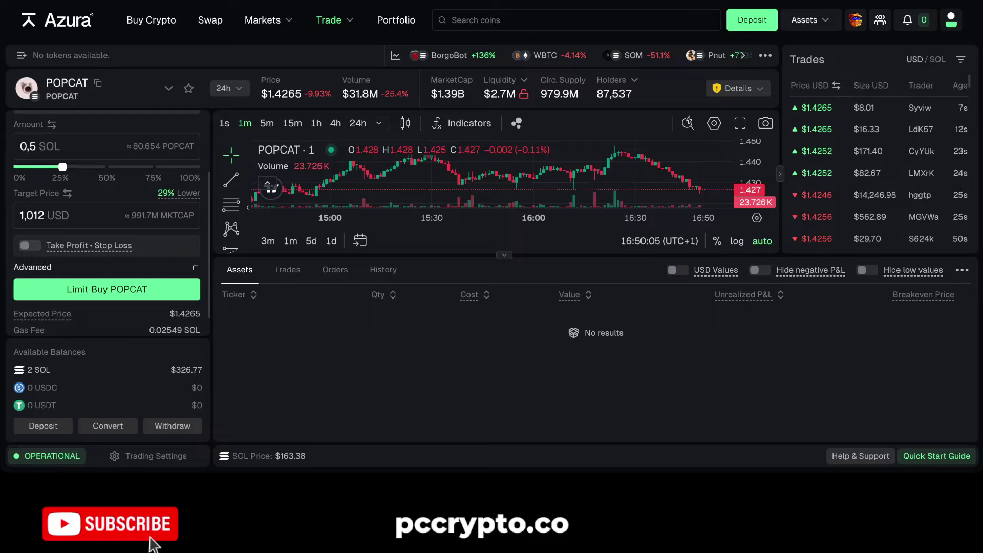
left_click(107, 289)
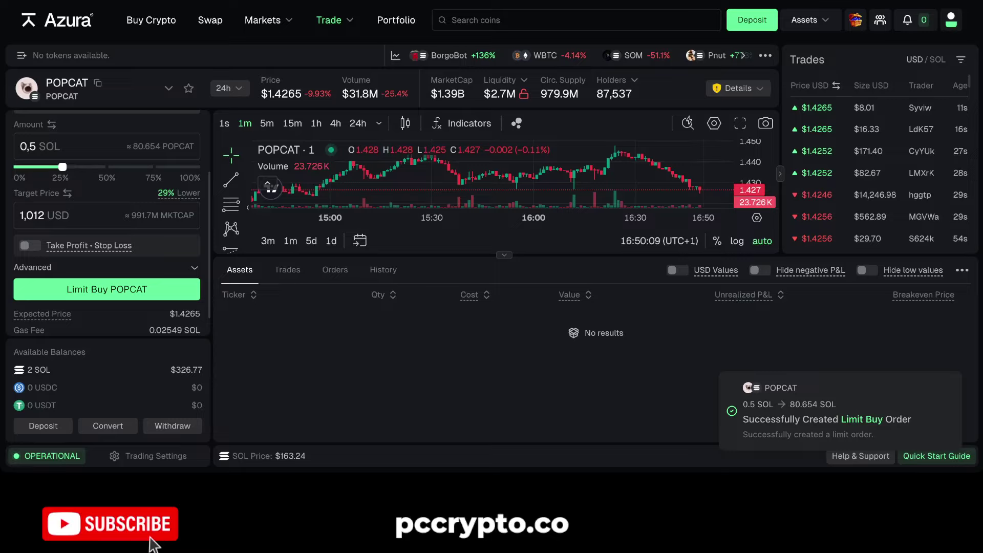
Step: Open the portfolio summary and review its total value, available balances and recent transactions
left_click(396, 20)
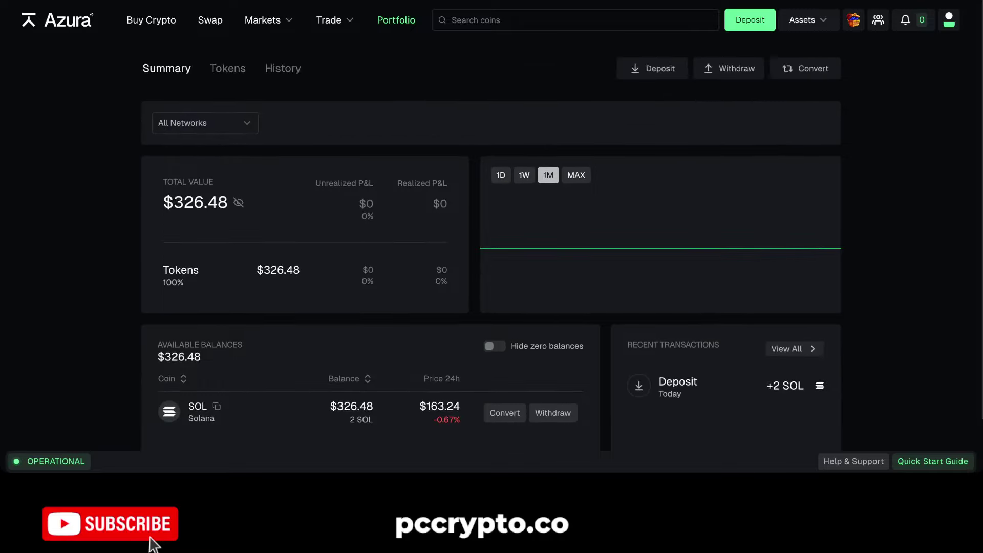
scroll(491, 251, "down", 2)
scroll(491, 250, "up", 2)
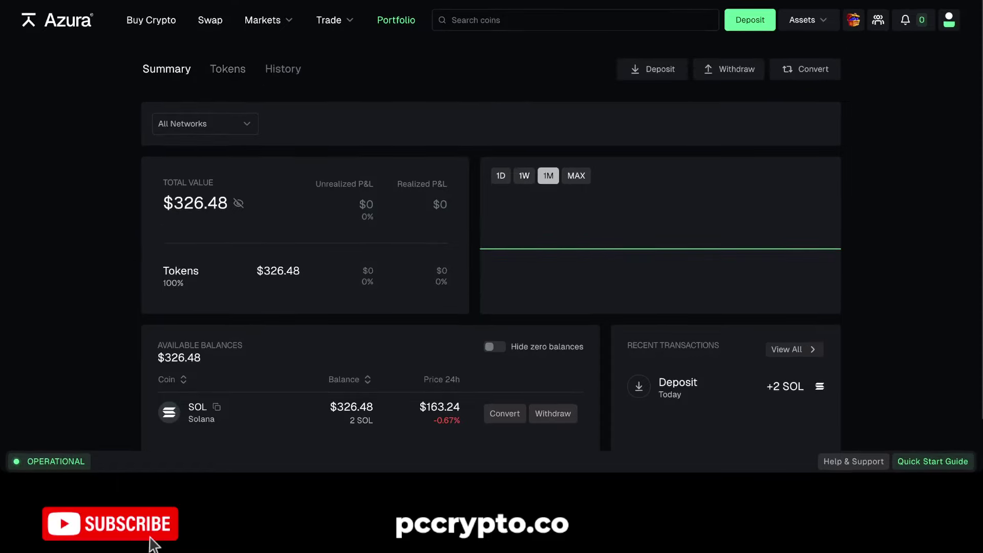
mouse_move(853, 20)
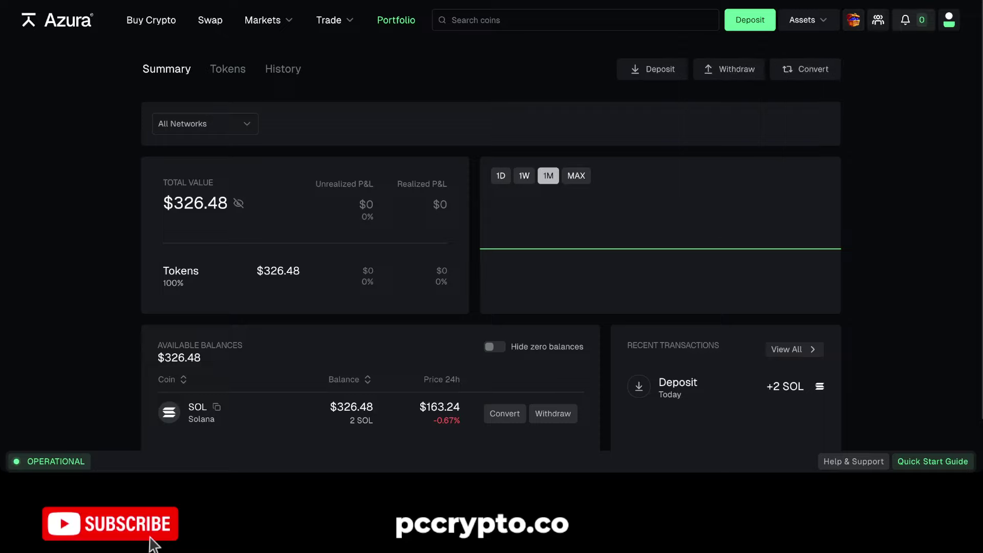